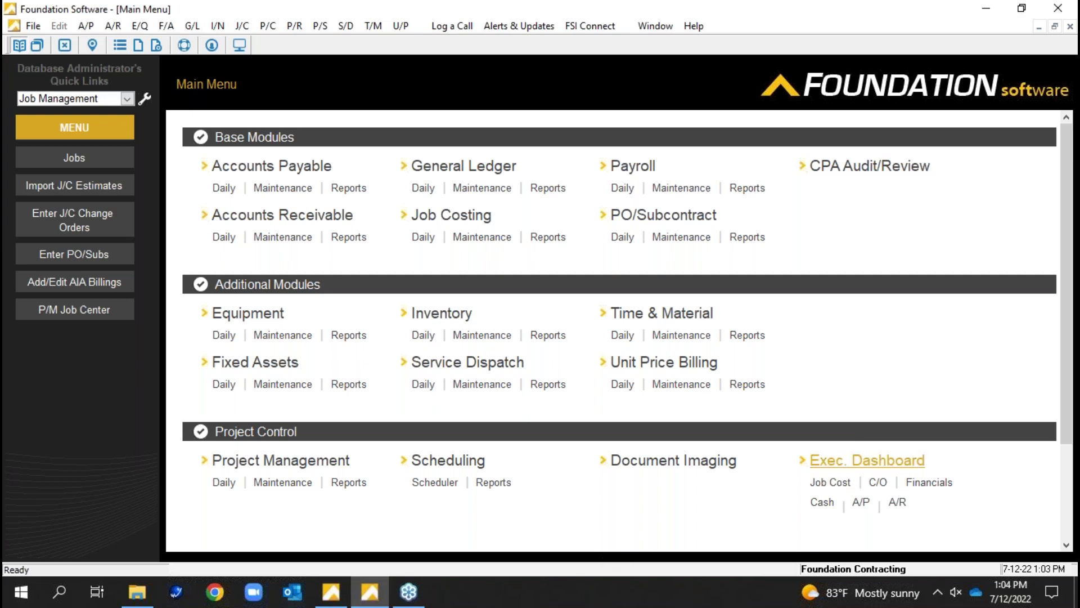
- Switch to the Executive Dashboard and open the Job Cost Detail report for all jobs
{"action": "left_click", "coordinate": [363, 590]}
{"action": "left_click", "coordinate": [335, 597]}
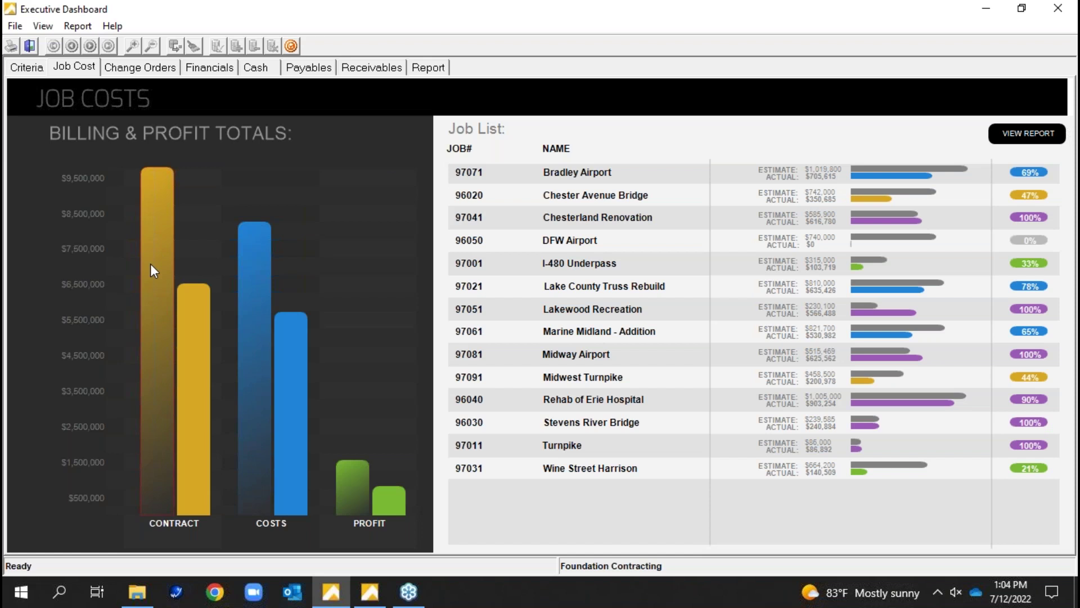
{"action": "mouse_move", "coordinate": [151, 264]}
{"action": "mouse_move", "coordinate": [289, 355]}
{"action": "left_click", "coordinate": [1004, 137]}
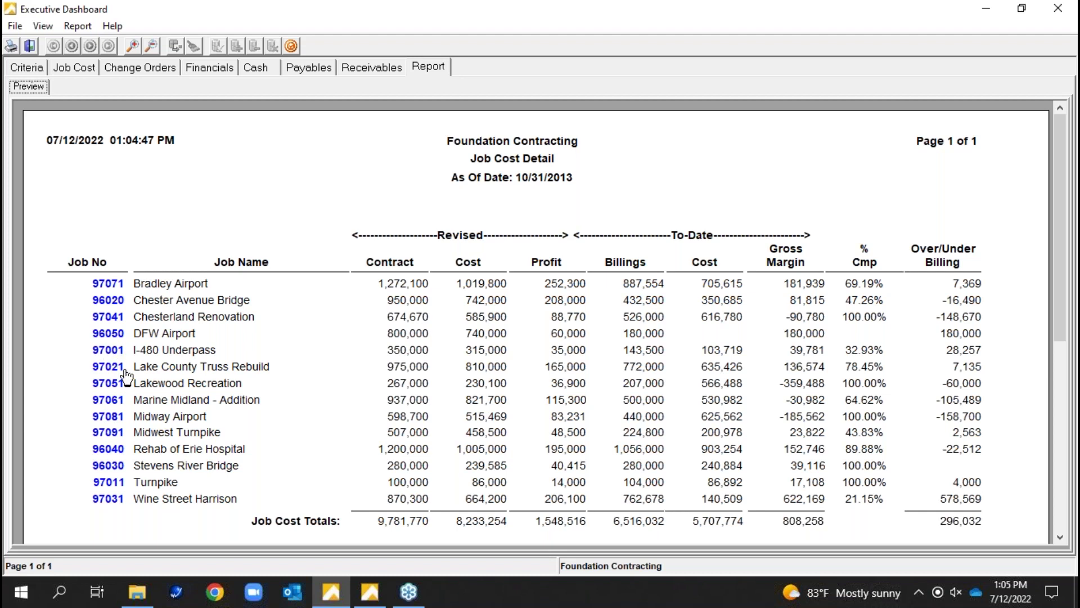
- Open the job summary for the Midwest Turnpike job at a larger scale and review its job-to-date, contract and committed information
{"action": "left_click", "coordinate": [108, 433]}
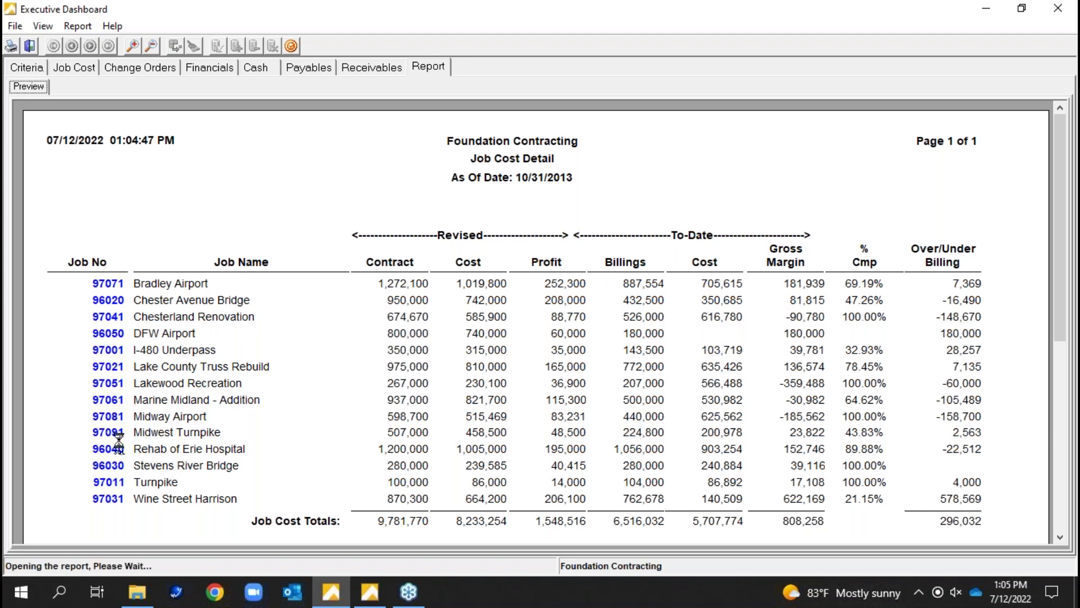
{"action": "left_click", "coordinate": [134, 47]}
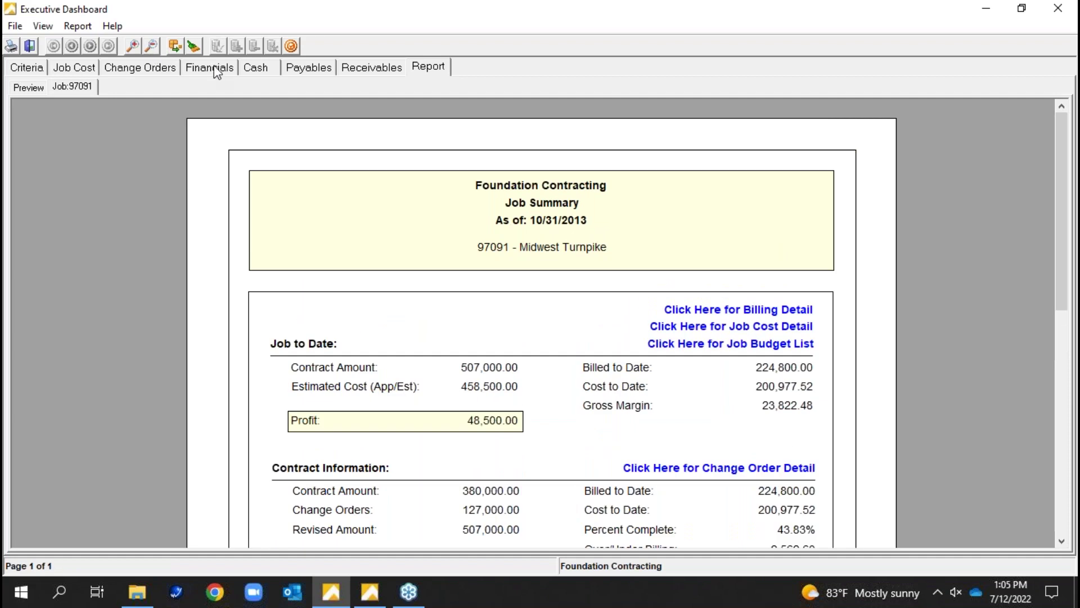
{"action": "left_click_drag", "start_coordinate": [1056, 282], "coordinate": [1052, 325]}
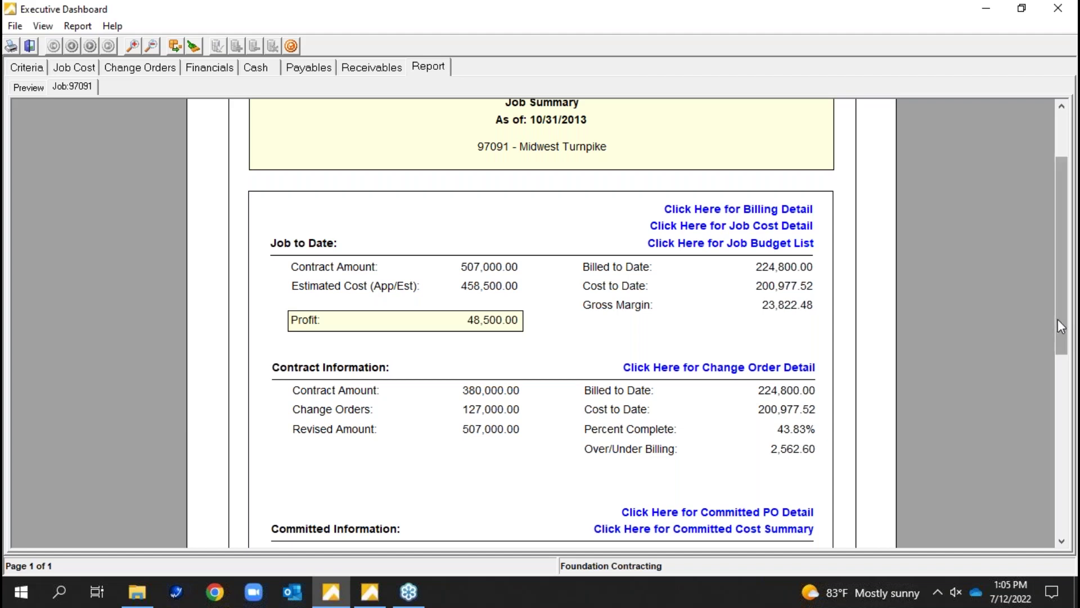
{"action": "scroll", "coordinate": [1061, 327], "scroll_direction": "down", "scroll_amount": 2}
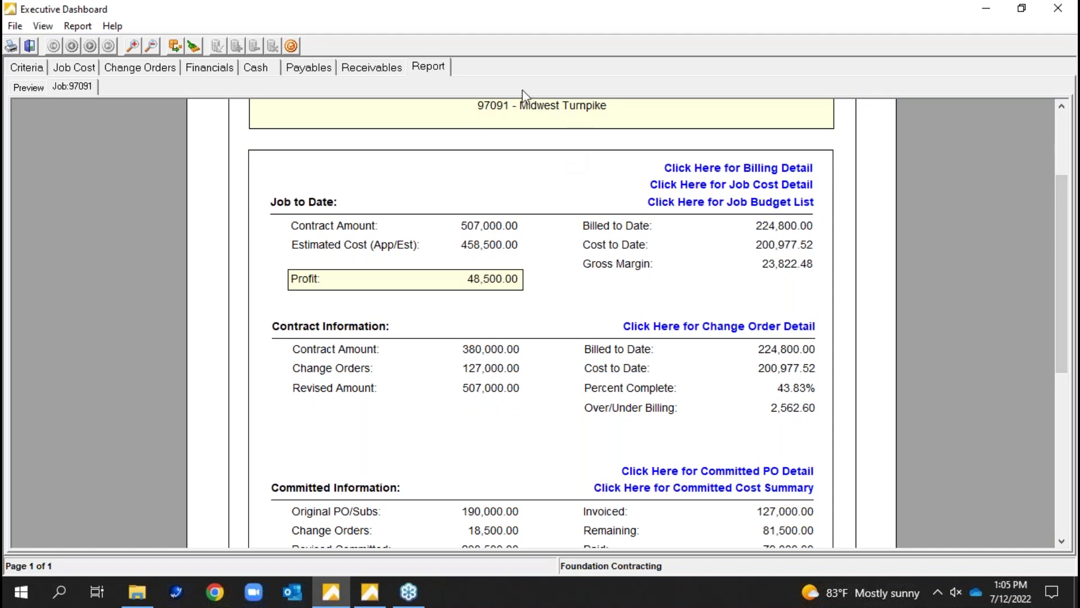
{"action": "left_click_drag", "start_coordinate": [1060, 312], "coordinate": [1060, 323]}
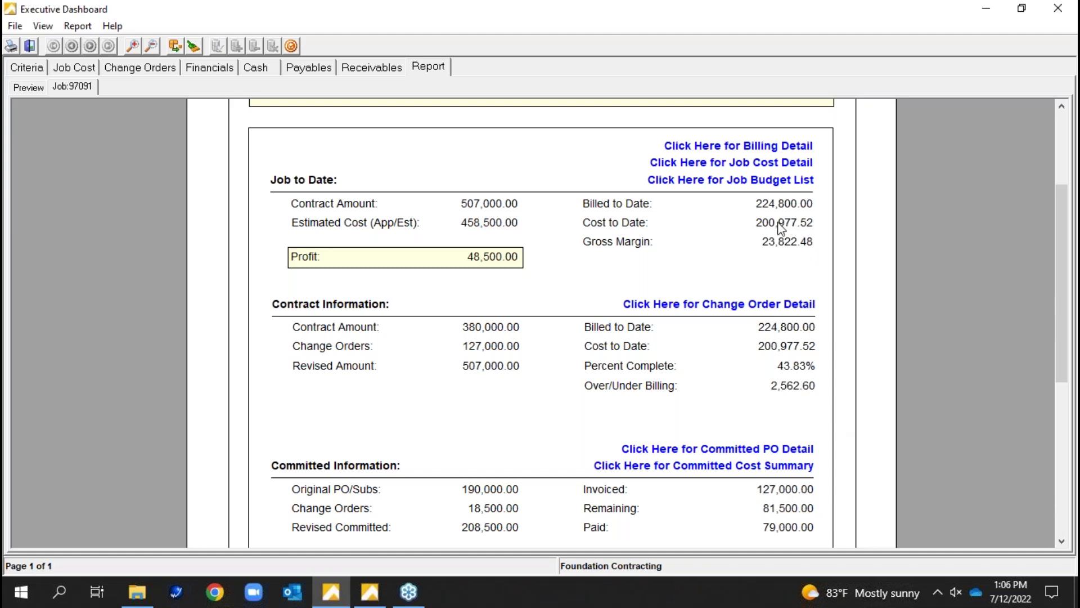
- Open the Midwest Turnpike job cost detail and expand cost code 2010, Subsurface Investigation, into its cost classes
{"action": "left_click", "coordinate": [750, 163]}
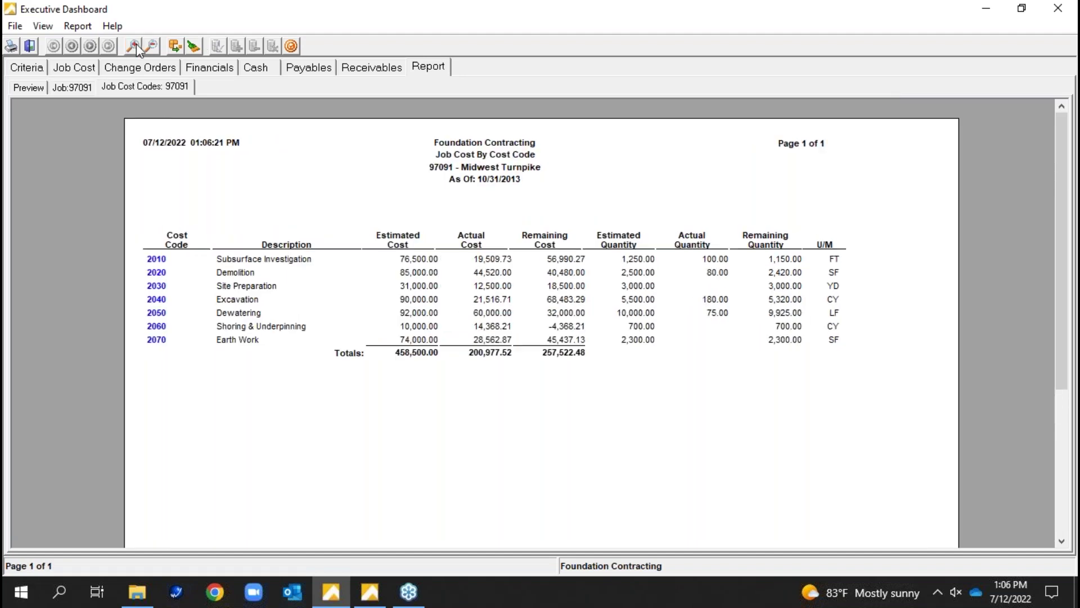
{"action": "left_click", "coordinate": [135, 43]}
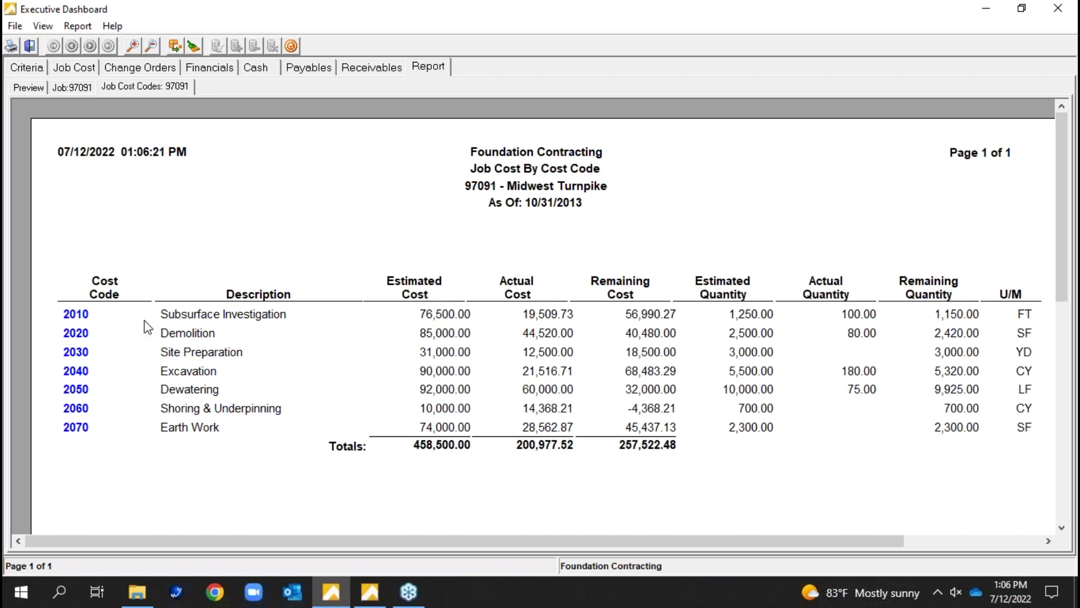
{"action": "left_click", "coordinate": [93, 316]}
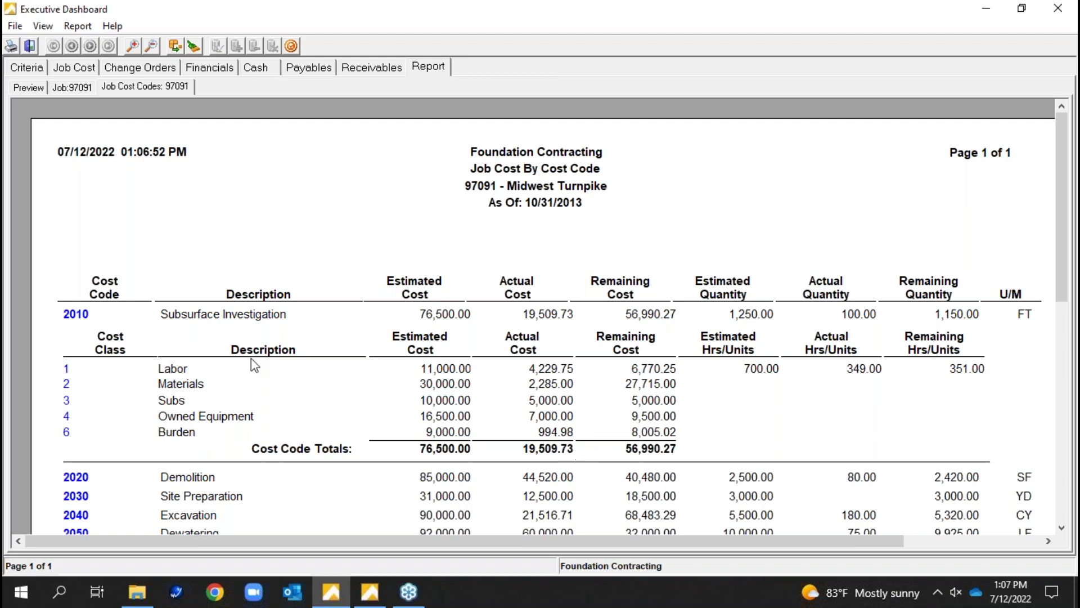
{"action": "left_click", "coordinate": [79, 321]}
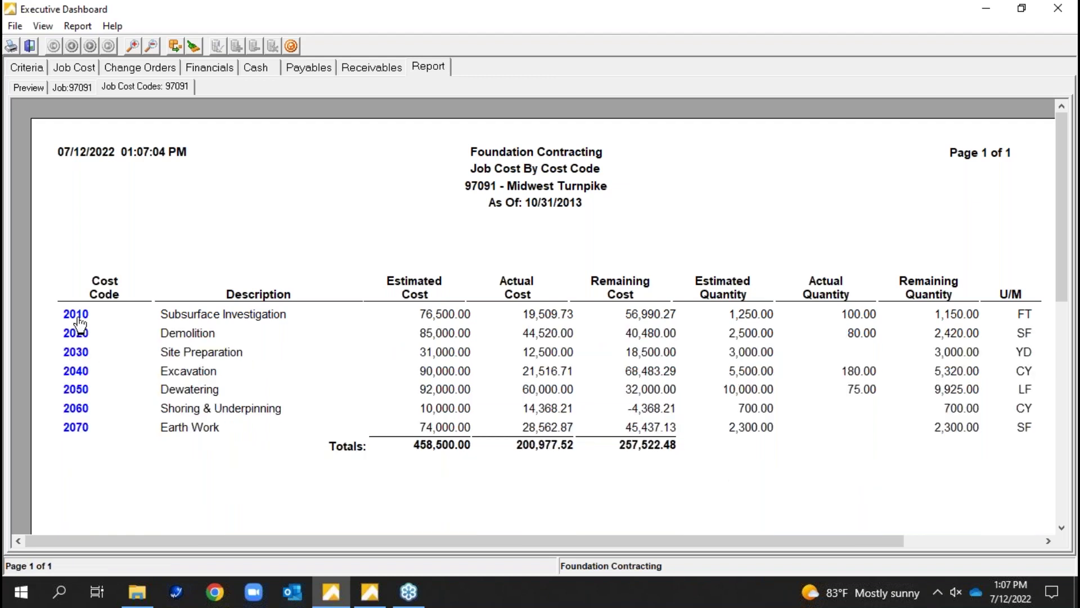
{"action": "left_click", "coordinate": [82, 352]}
{"action": "left_click", "coordinate": [82, 352]}
{"action": "left_click", "coordinate": [85, 320]}
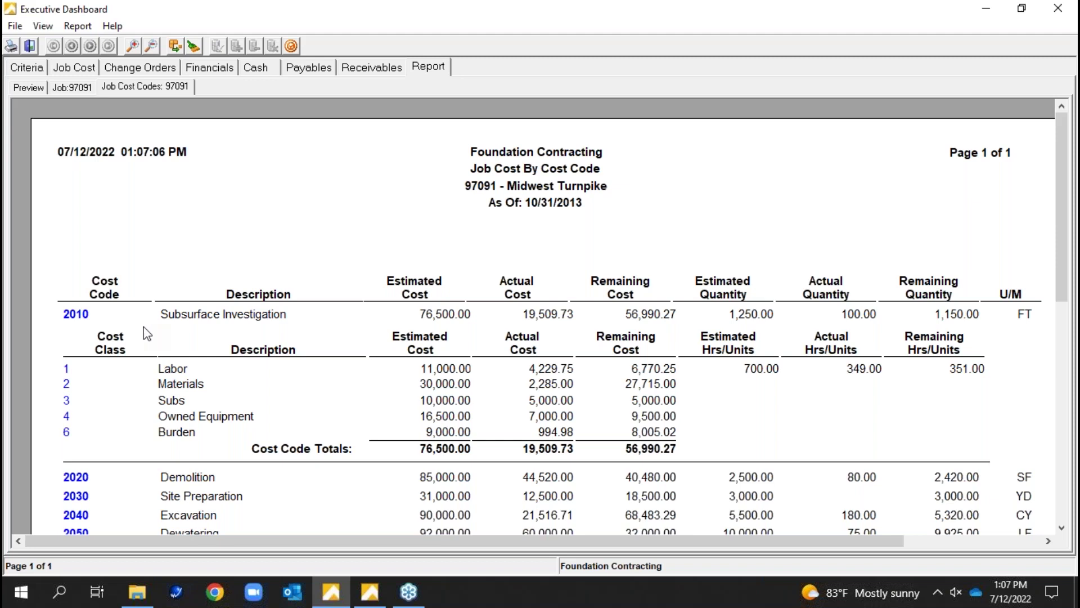
{"action": "left_click", "coordinate": [78, 314]}
{"action": "left_click", "coordinate": [75, 353]}
{"action": "left_click", "coordinate": [75, 353]}
{"action": "left_click", "coordinate": [76, 313]}
- Open the Labor cost history of cost code 2010 and enlarge the report for reading
{"action": "left_click", "coordinate": [65, 369]}
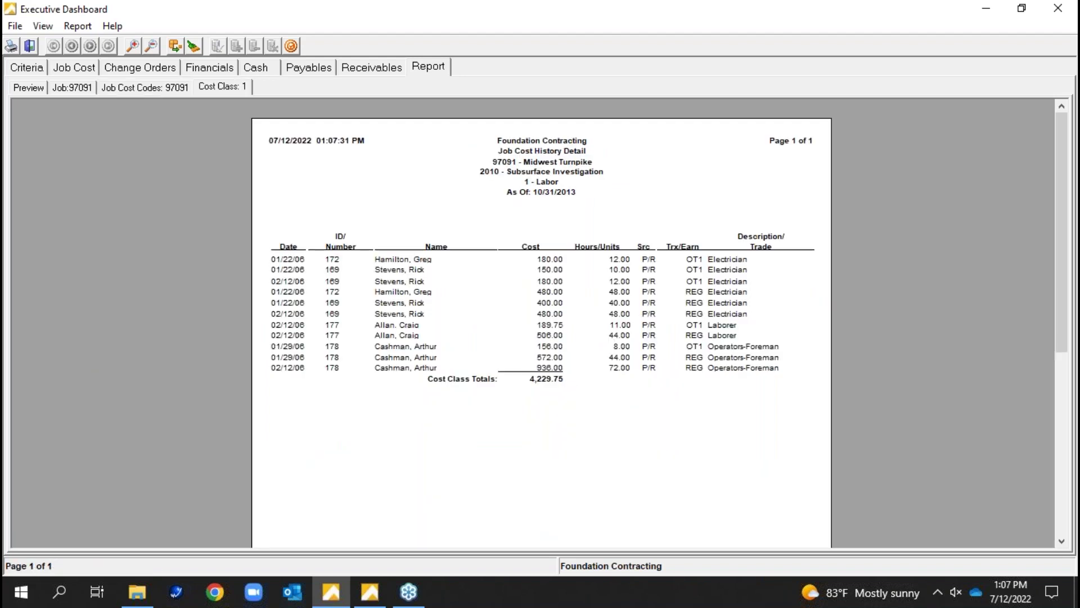
{"action": "left_click", "coordinate": [134, 46]}
{"action": "left_click", "coordinate": [134, 47]}
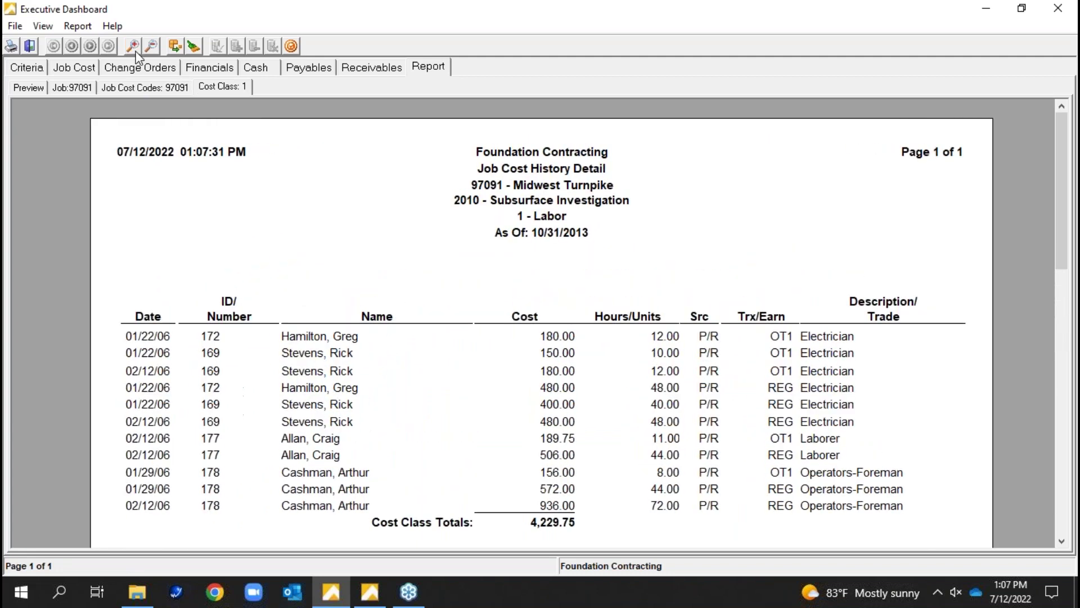
- Open the Materials cost history of cost code 2010 and drill down to its first A/P transaction
{"action": "left_click", "coordinate": [153, 90]}
{"action": "left_click", "coordinate": [67, 384]}
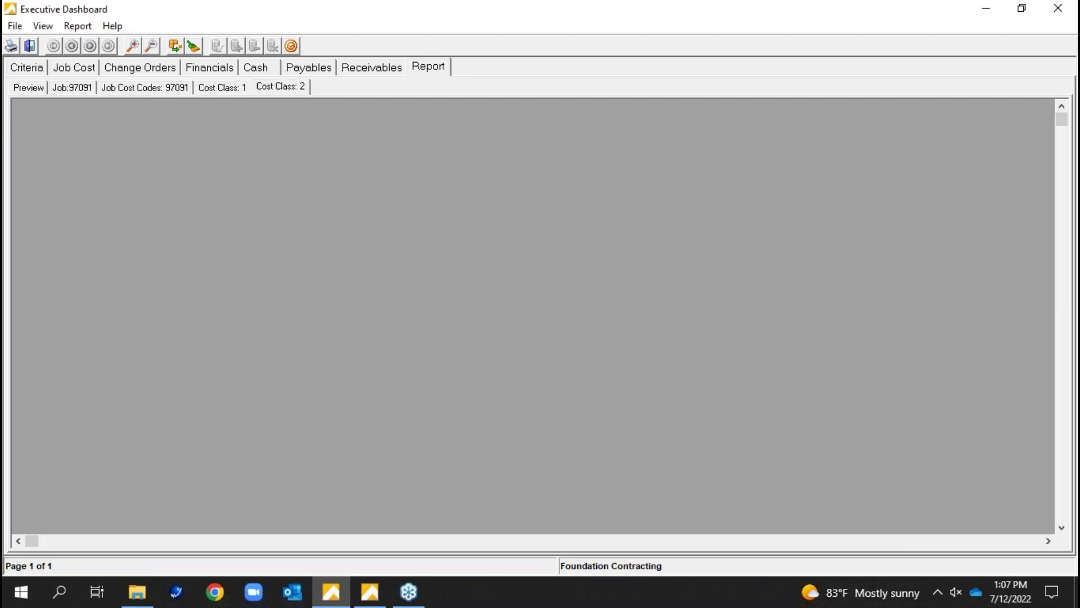
{"action": "left_click", "coordinate": [133, 46]}
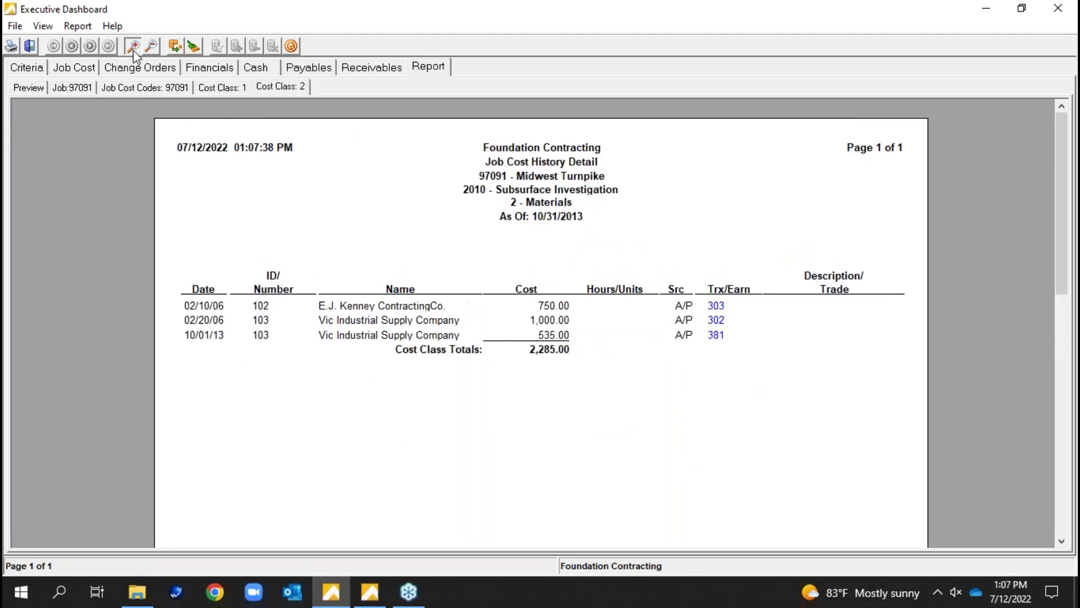
{"action": "left_click", "coordinate": [731, 321]}
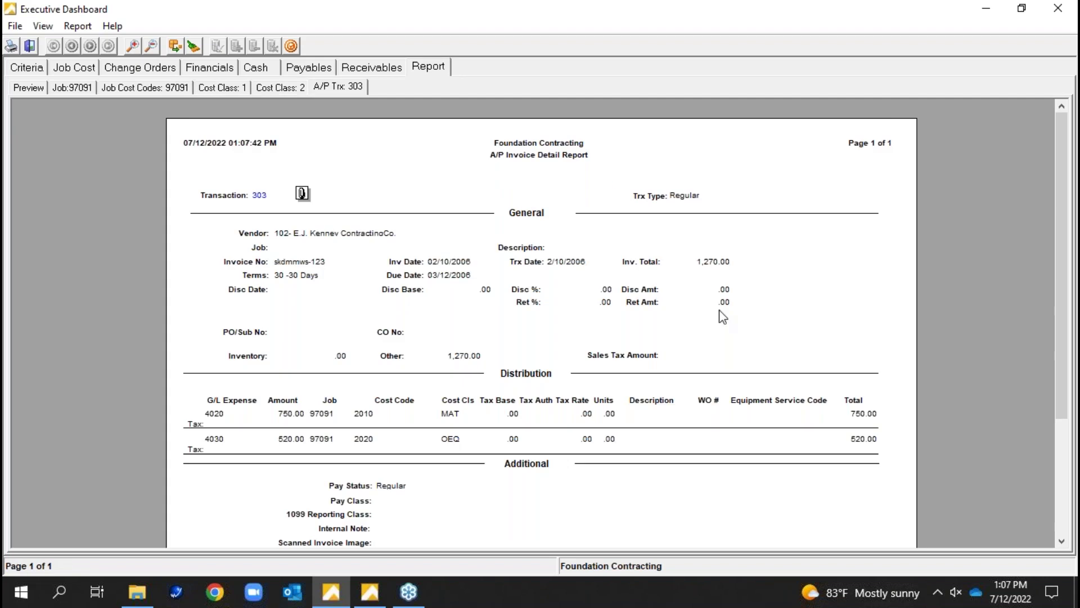
- View the scanned invoice attached to the A/P transaction up close, and close the document viewer
{"action": "left_click", "coordinate": [302, 195]}
{"action": "scroll", "coordinate": [477, 207], "scroll_direction": "up", "scroll_amount": 3}
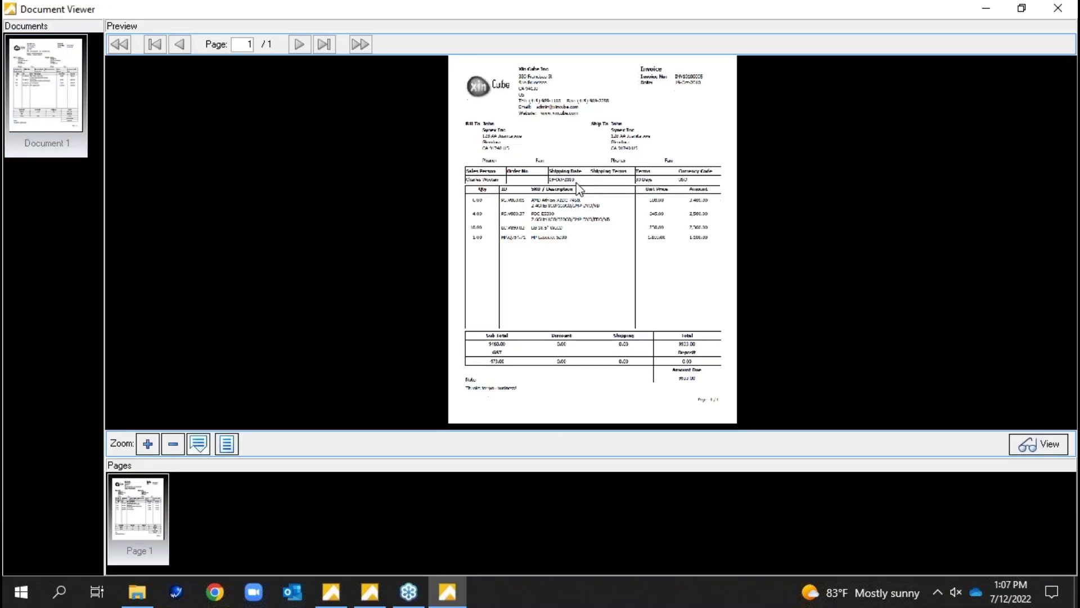
{"action": "scroll", "coordinate": [571, 230], "scroll_direction": "down", "scroll_amount": 3}
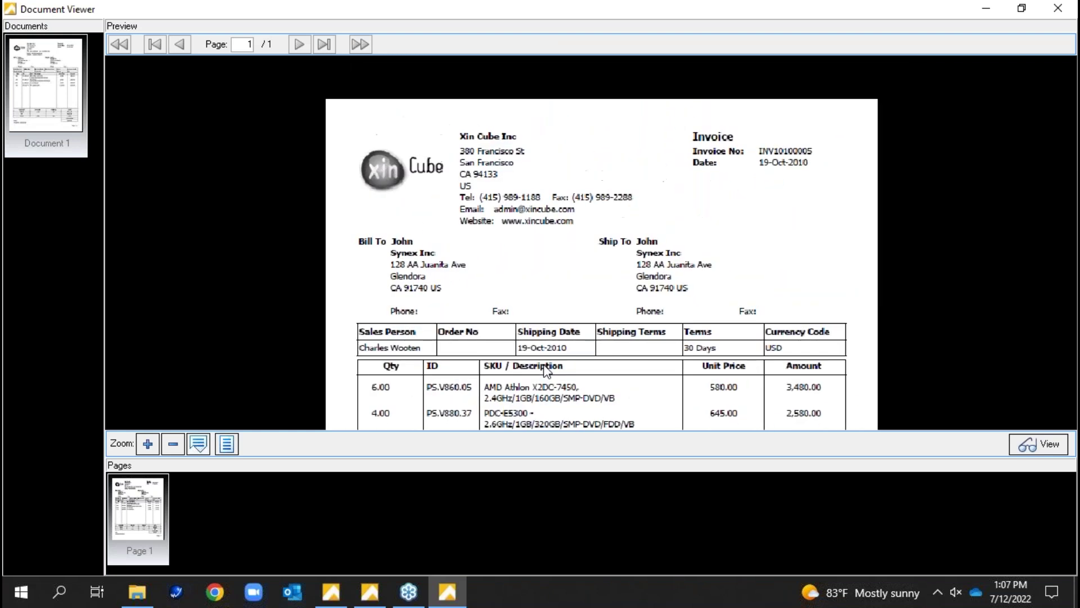
{"action": "left_click_drag", "start_coordinate": [537, 279], "coordinate": [547, 250]}
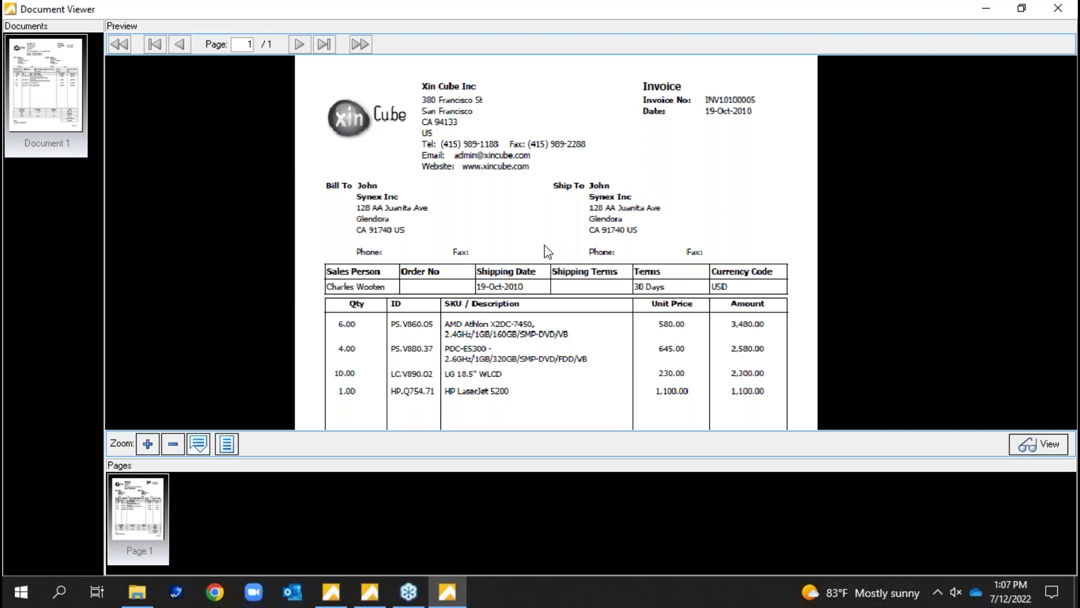
{"action": "left_click_drag", "start_coordinate": [535, 251], "coordinate": [557, 275]}
{"action": "left_click", "coordinate": [1069, 17]}
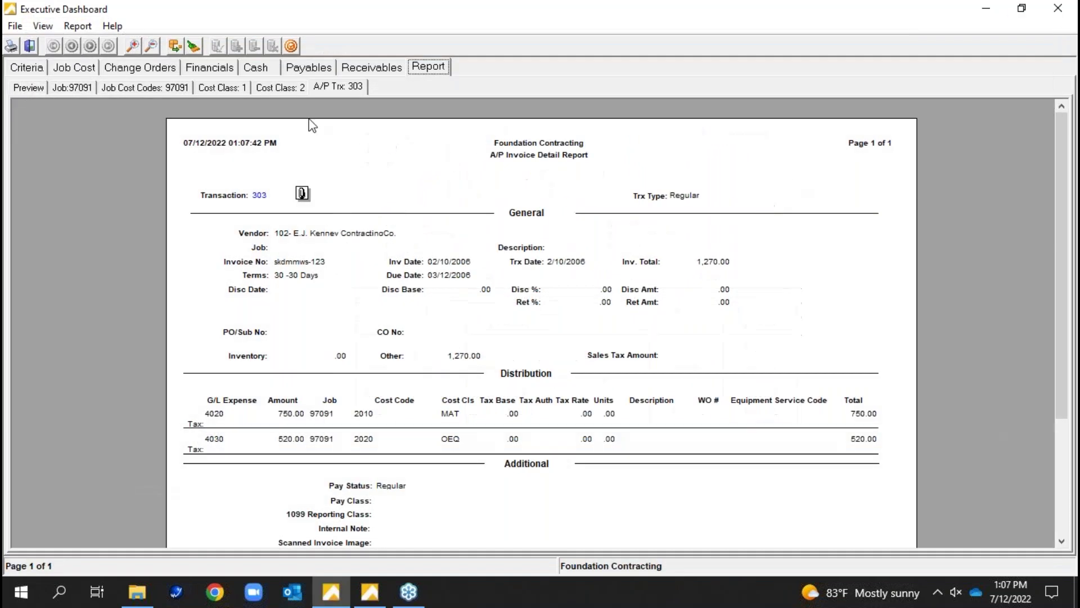
- Open the change order report for the Midwest Turnpike job and expand its breakdown by change order status
{"action": "left_click", "coordinate": [145, 87]}
{"action": "left_click", "coordinate": [140, 67]}
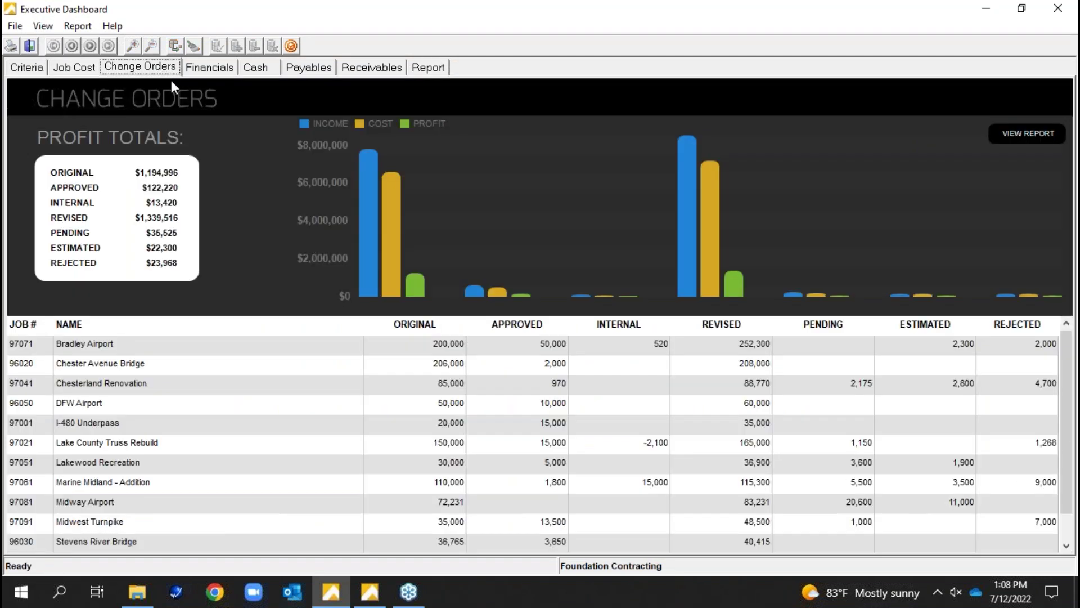
{"action": "left_click", "coordinate": [75, 67]}
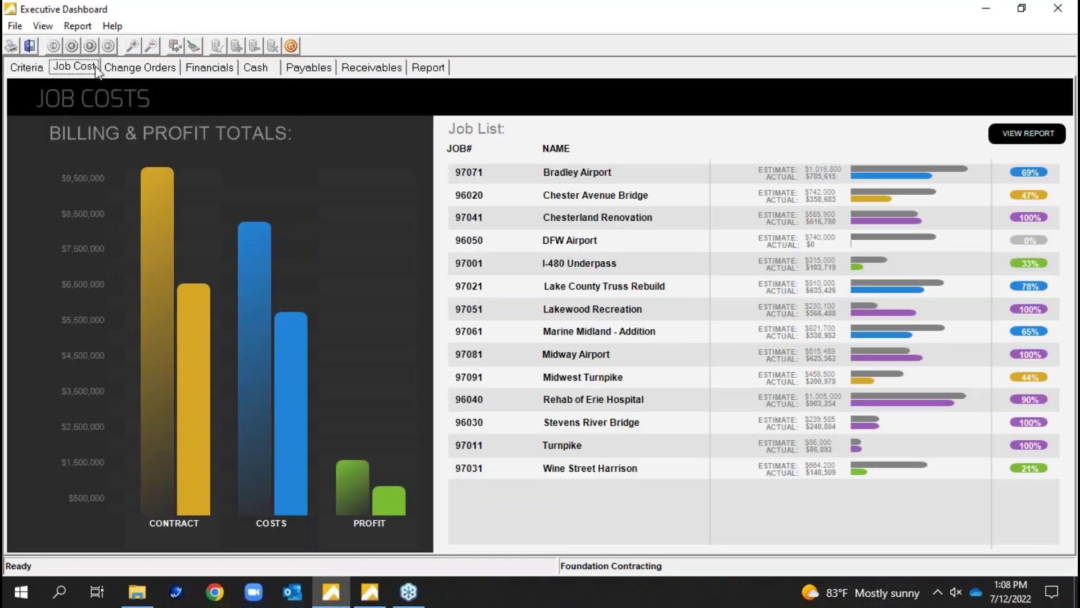
{"action": "left_click", "coordinate": [125, 70]}
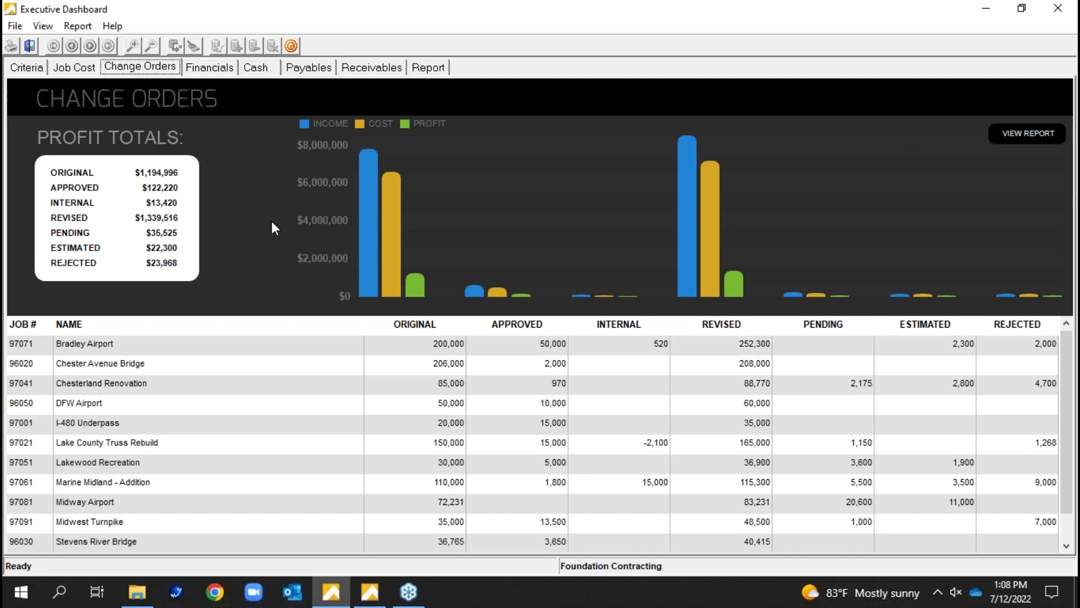
{"action": "double_click", "coordinate": [46, 517]}
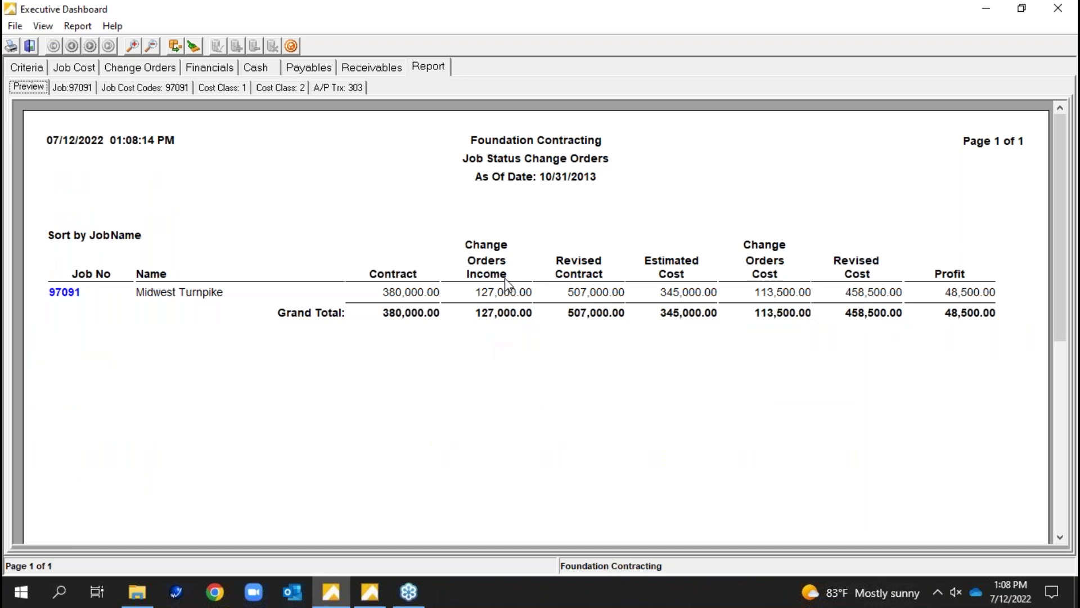
{"action": "left_click", "coordinate": [65, 295]}
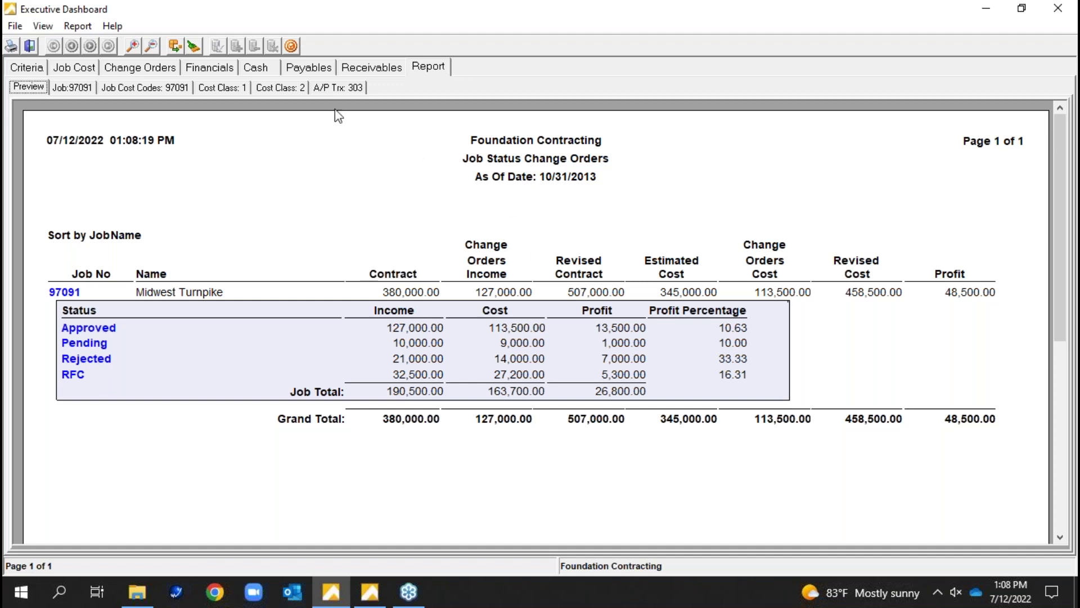
- Open the Over/Under Billing Report from the company's financials overview and review the figures for all jobs
{"action": "left_click", "coordinate": [225, 73]}
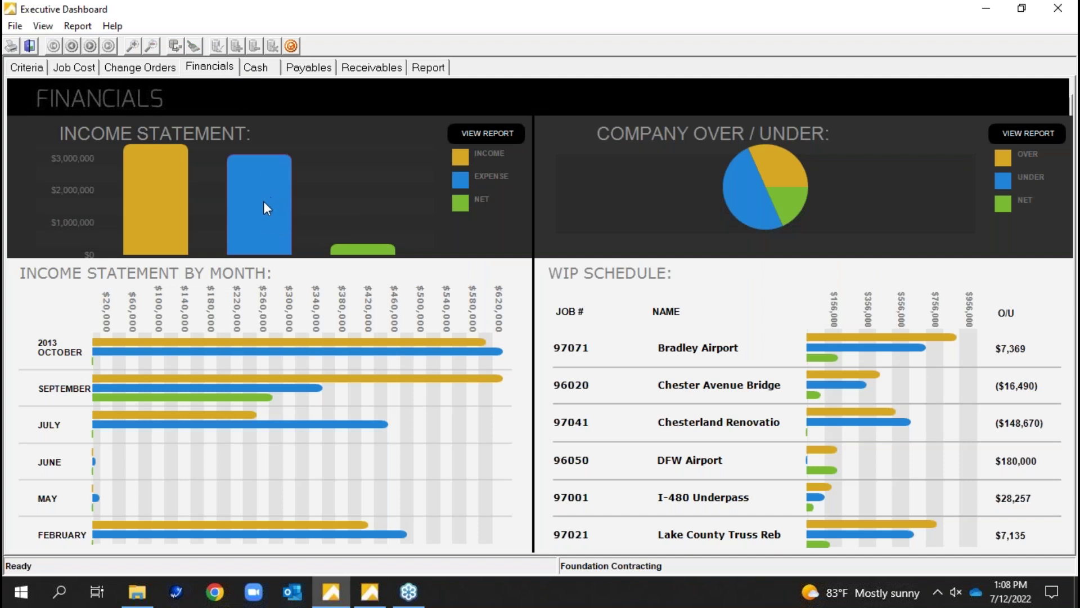
{"action": "mouse_move", "coordinate": [264, 202]}
{"action": "left_click", "coordinate": [1013, 139]}
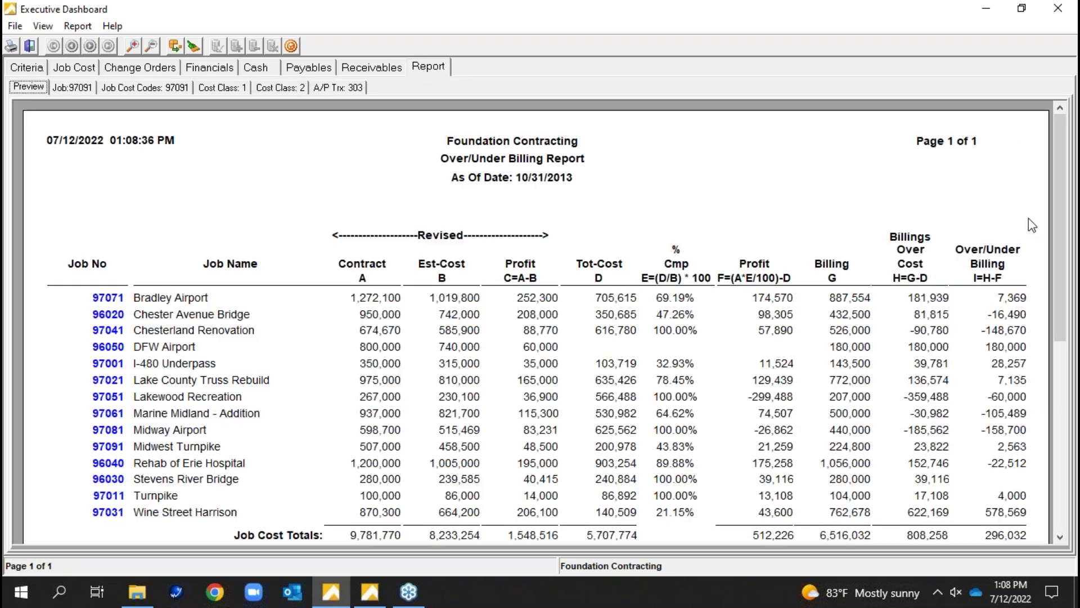
{"action": "left_click_drag", "start_coordinate": [1061, 290], "coordinate": [1061, 298]}
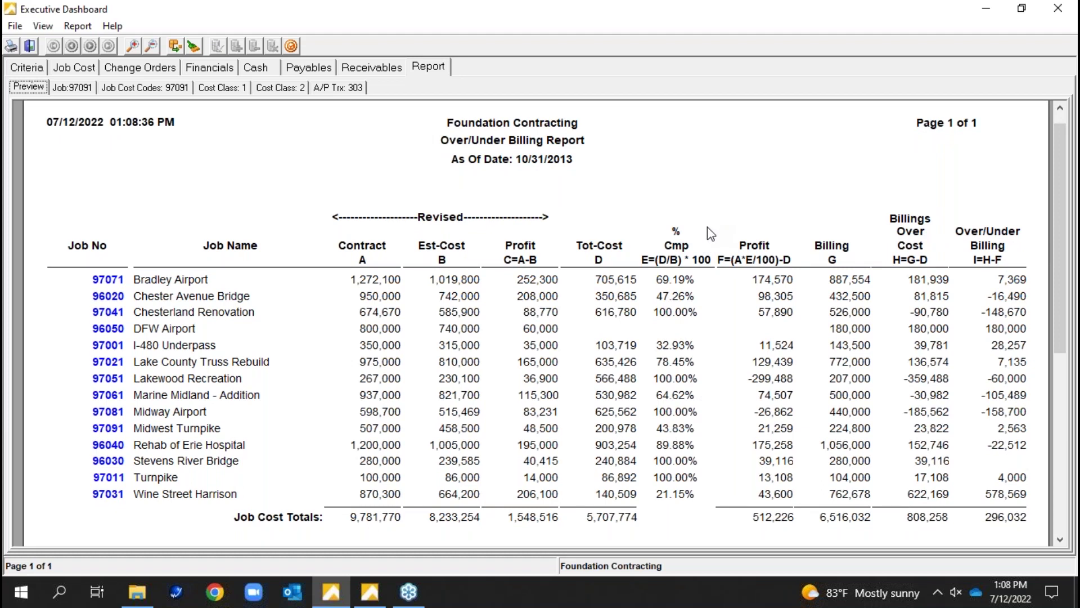
- Review the cash overview and the Aged Receivable Report, and leave the Executive Dashboard for the Foundation main menu
{"action": "left_click", "coordinate": [355, 72]}
{"action": "left_click", "coordinate": [268, 74]}
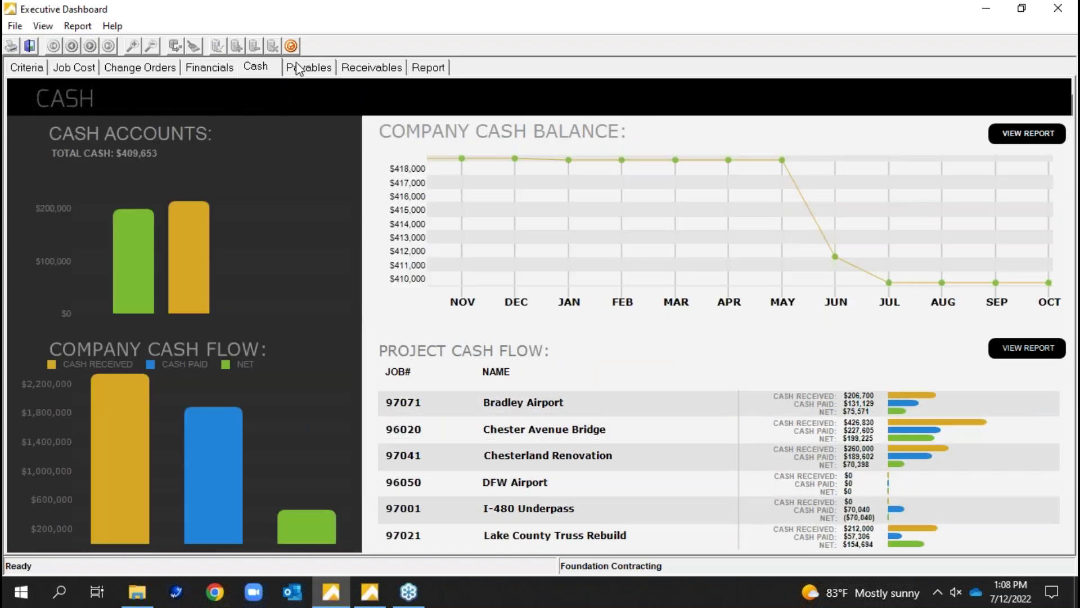
{"action": "left_click", "coordinate": [361, 72]}
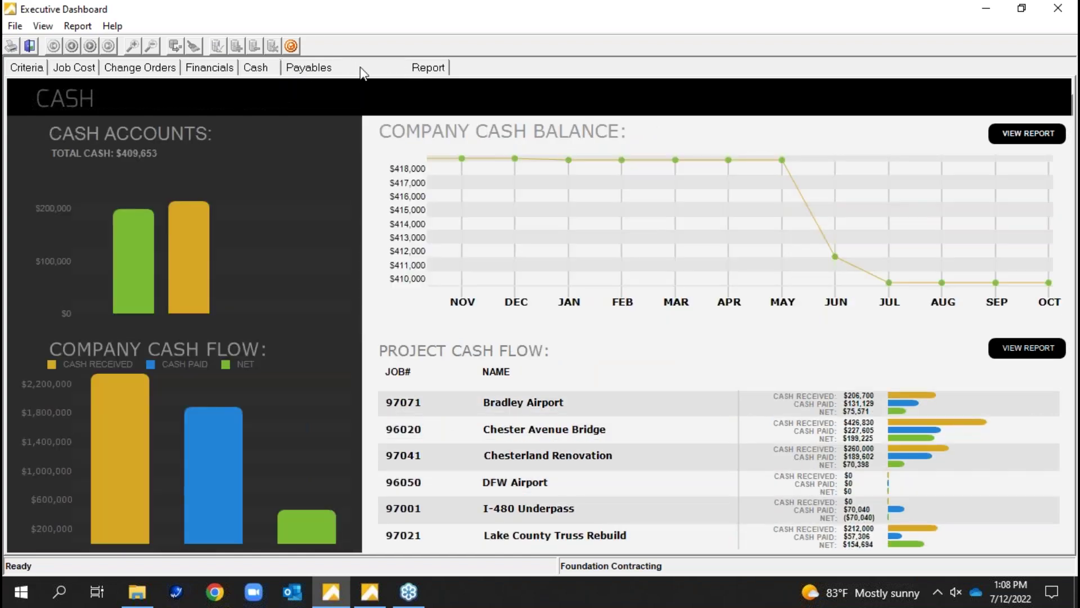
{"action": "left_click", "coordinate": [1026, 363]}
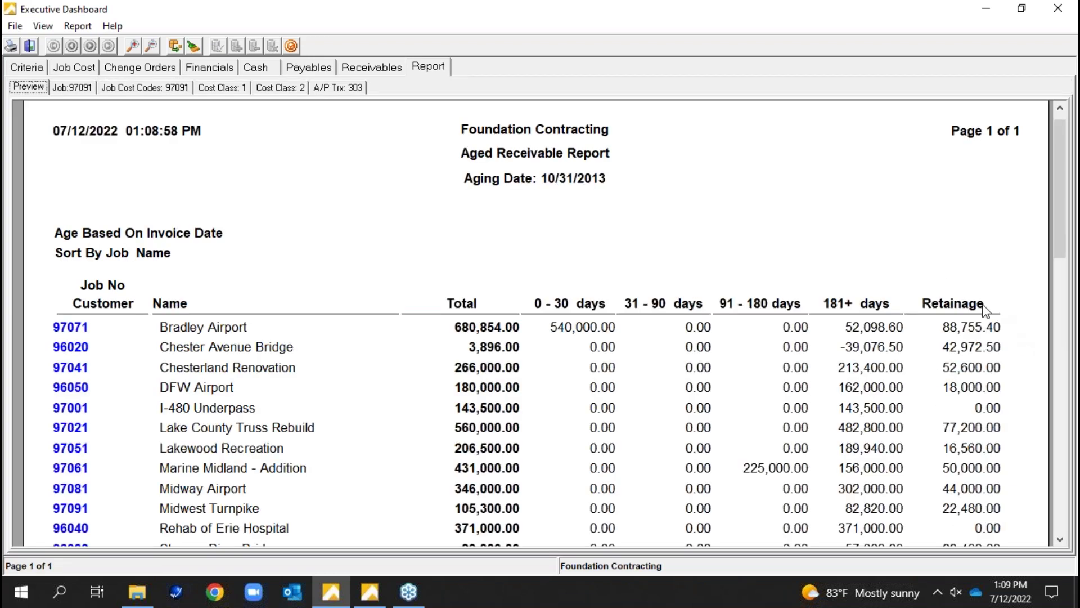
{"action": "left_click", "coordinate": [1058, 11]}
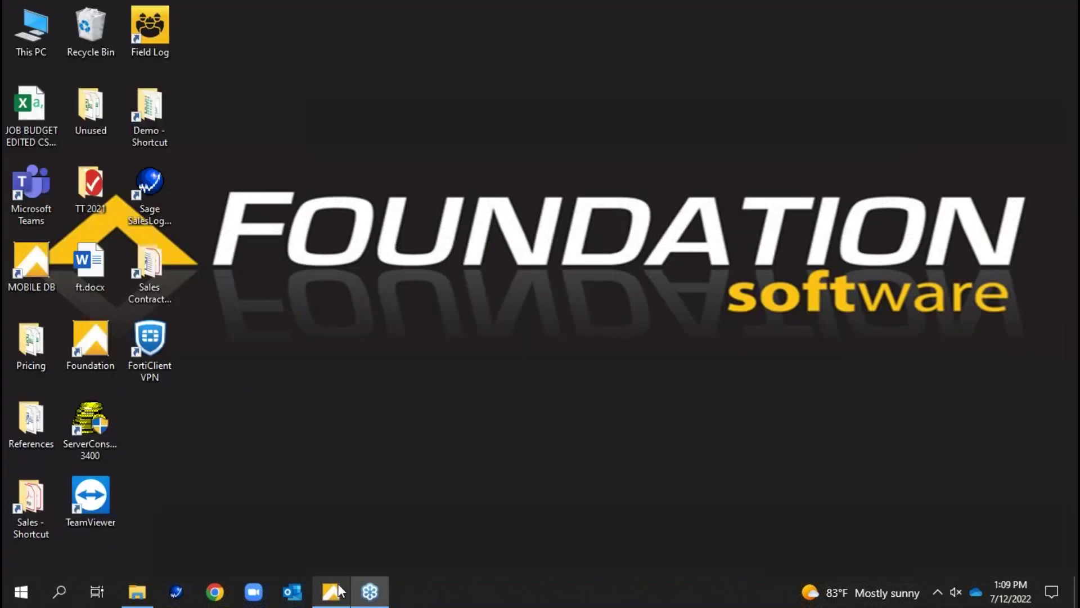
{"action": "left_click", "coordinate": [338, 590]}
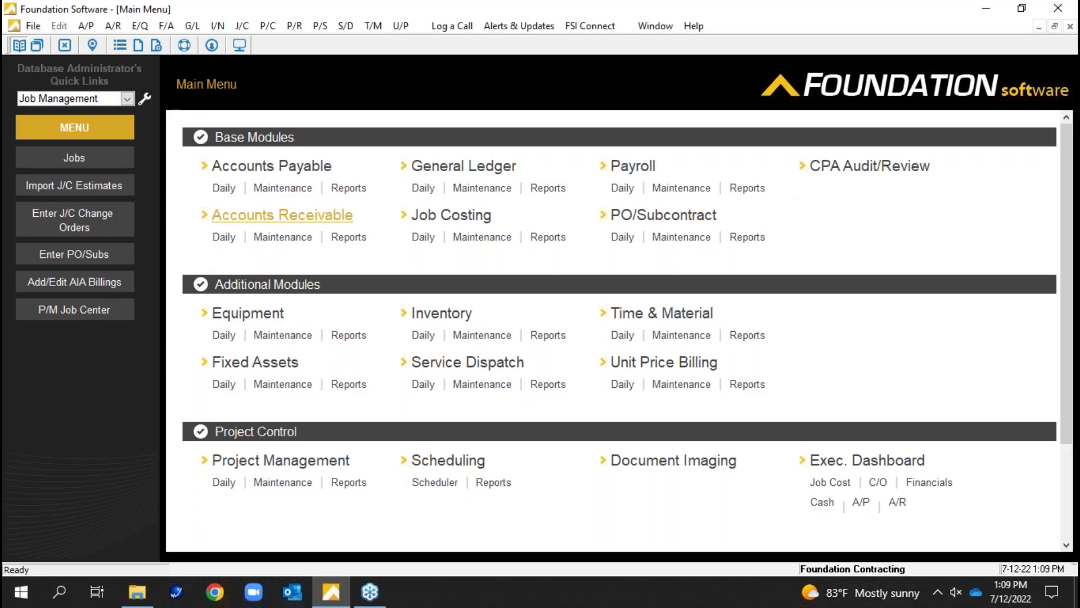
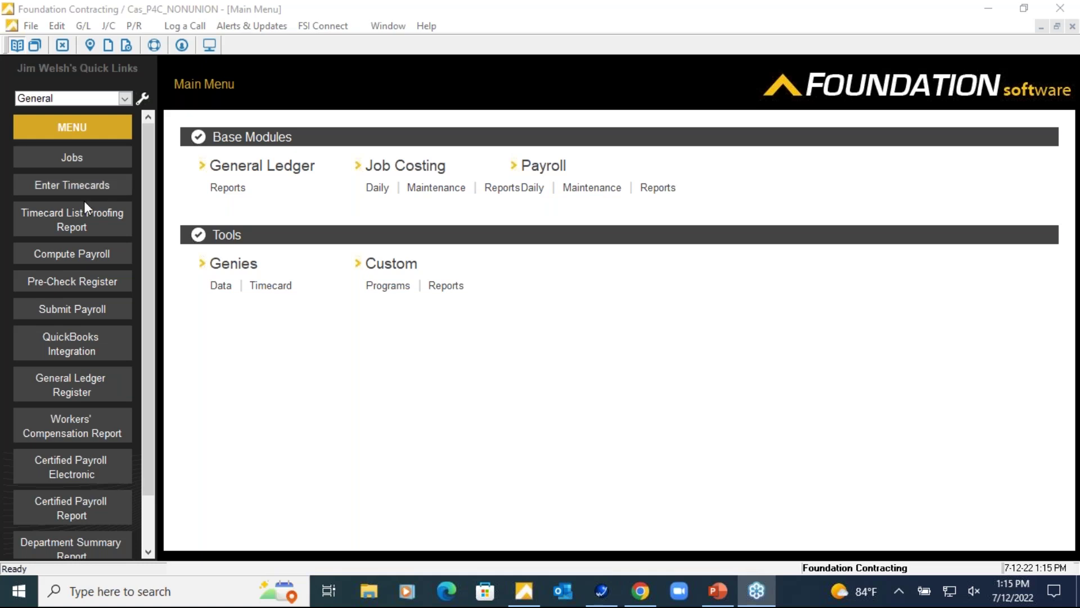
- Open the Timecard List proofing report and review the employees' jobs, hours, pay rates, unions and tax groups
{"action": "left_click", "coordinate": [73, 232]}
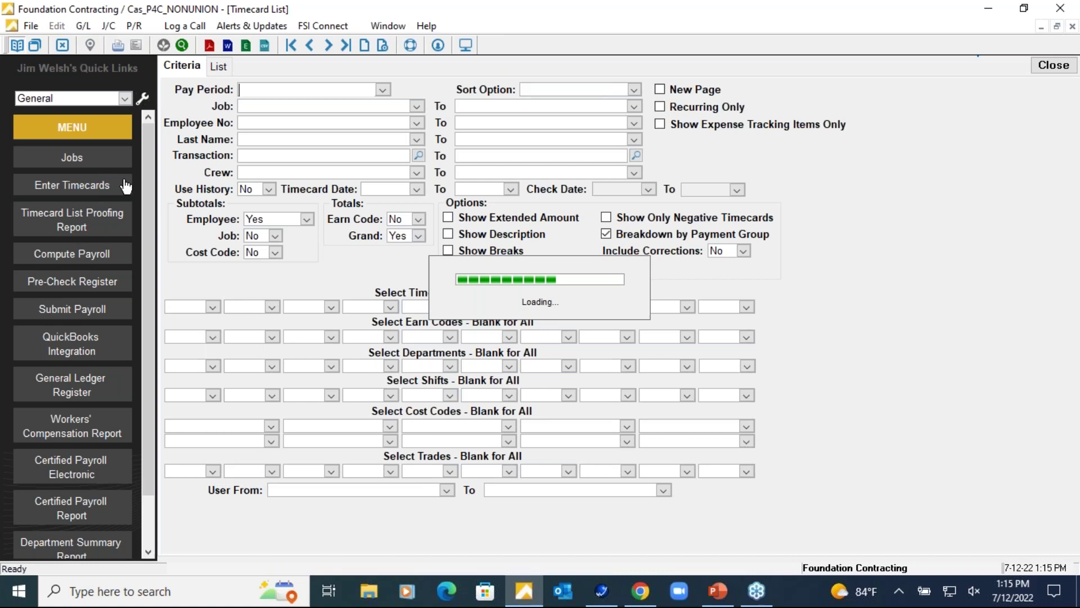
{"action": "left_click", "coordinate": [223, 68]}
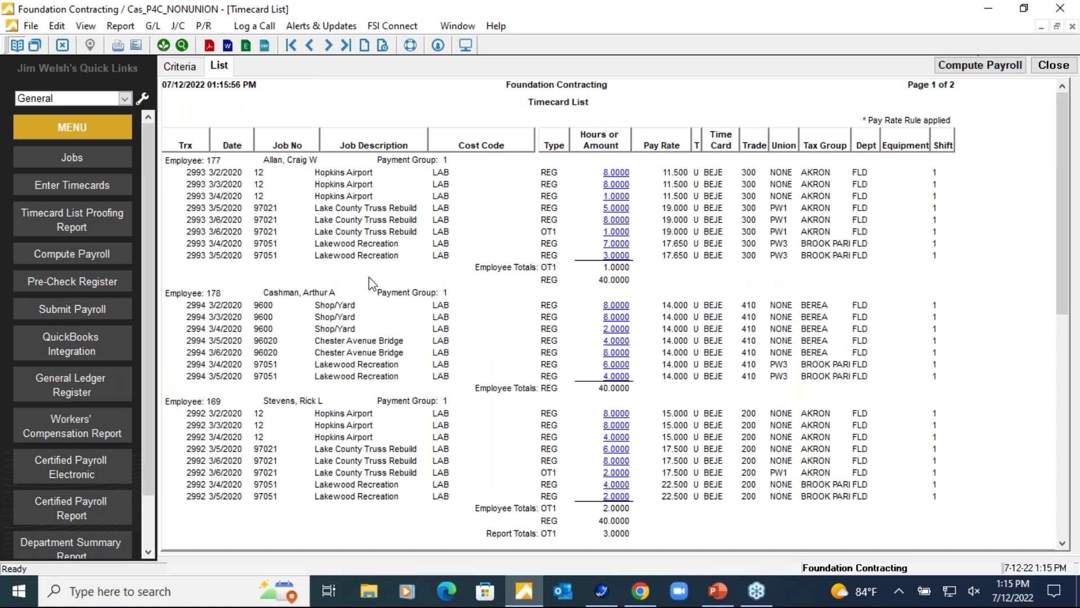
{"action": "left_click", "coordinate": [531, 282]}
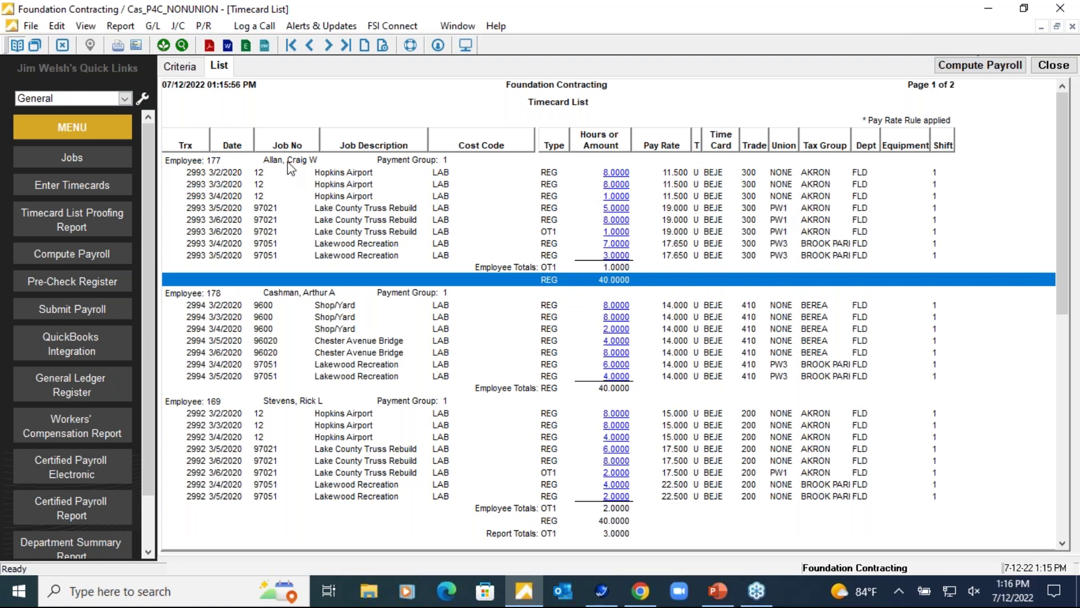
{"action": "left_click", "coordinate": [339, 175]}
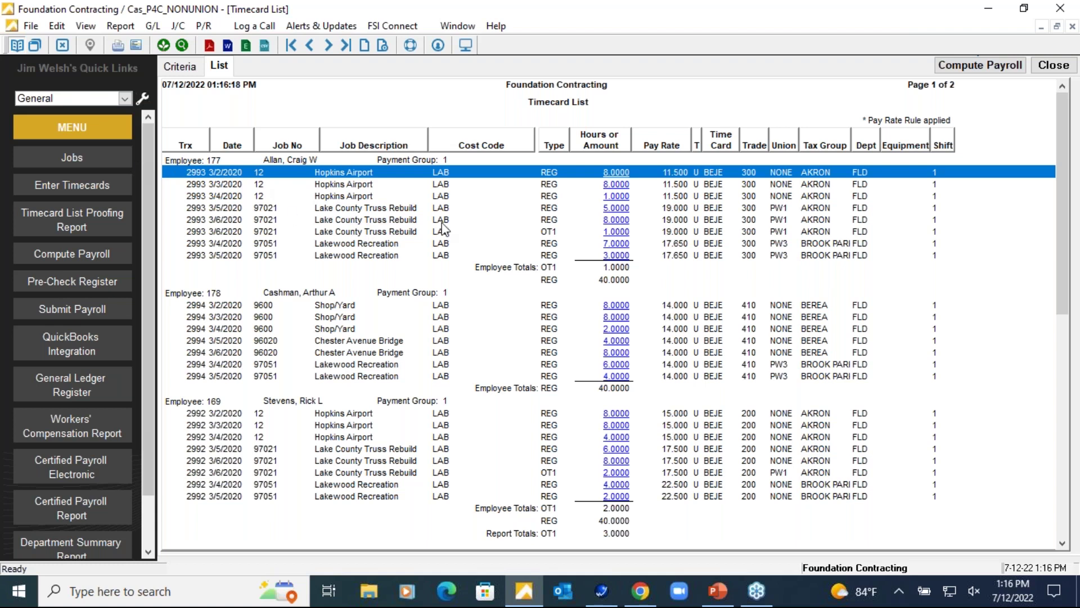
{"action": "left_click", "coordinate": [402, 219]}
{"action": "left_click", "coordinate": [782, 244]}
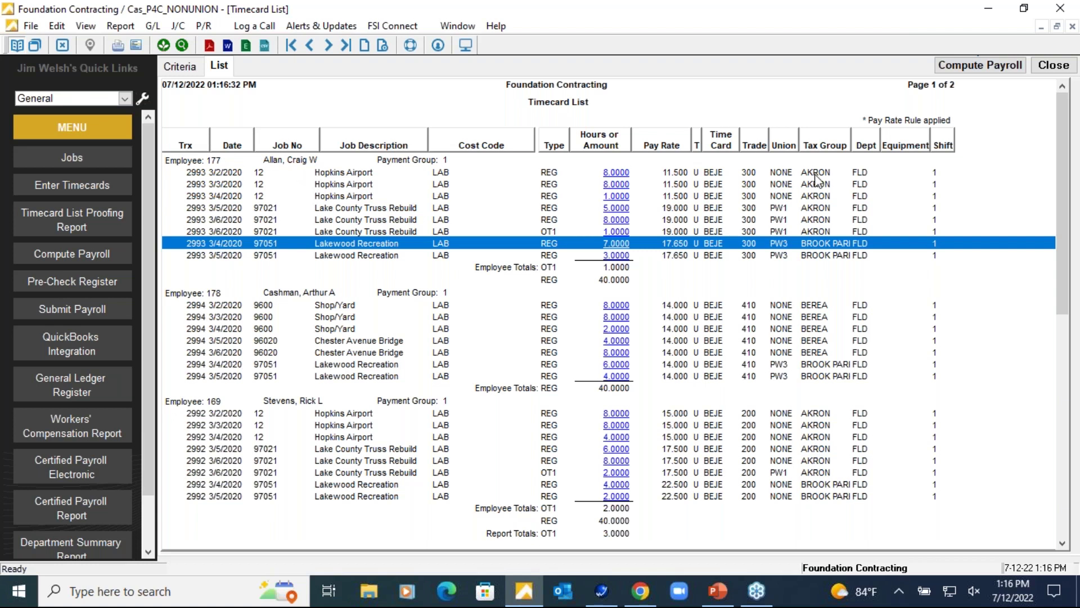
{"action": "left_click", "coordinate": [784, 366]}
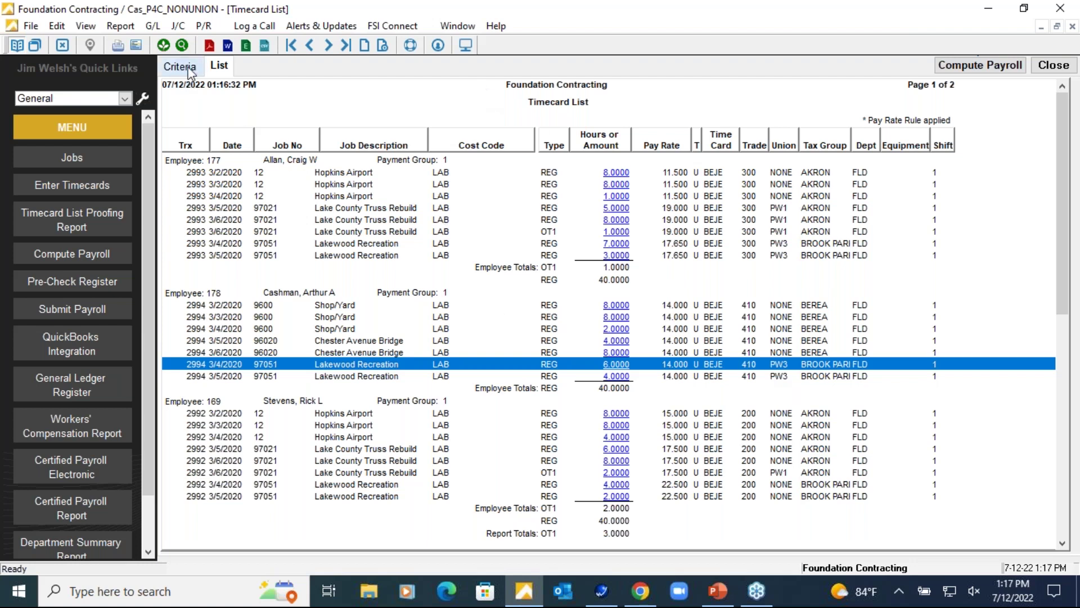
{"action": "left_click", "coordinate": [353, 244]}
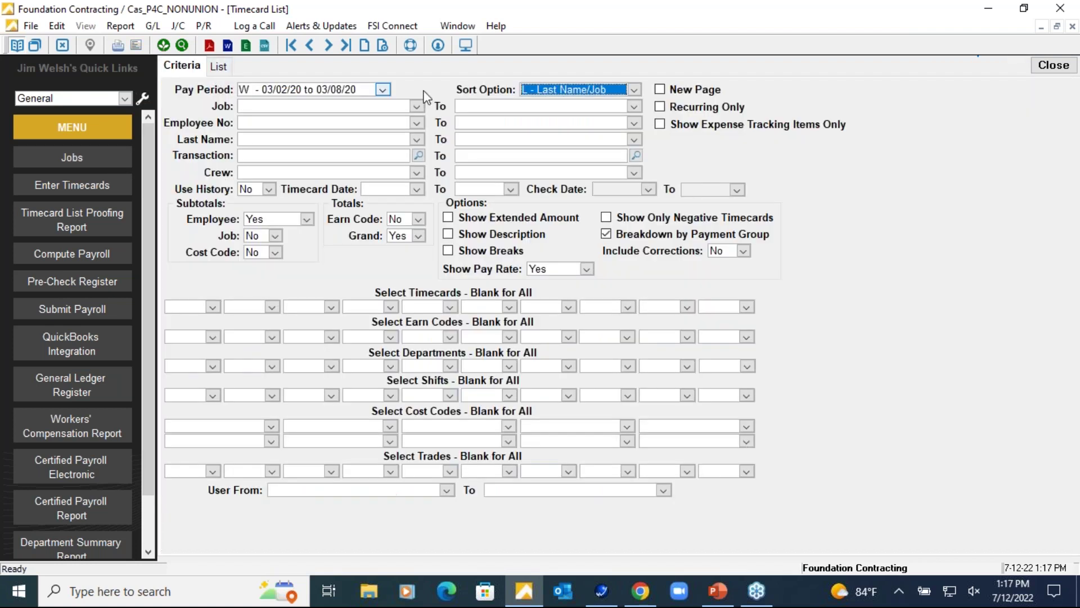
- Rerun the Timecard List sorted by Job/Employee No, with job subtotals set to Yes and employee subtotals set to No
{"action": "left_click", "coordinate": [193, 68]}
{"action": "left_click", "coordinate": [598, 91]}
{"action": "left_click", "coordinate": [562, 102]}
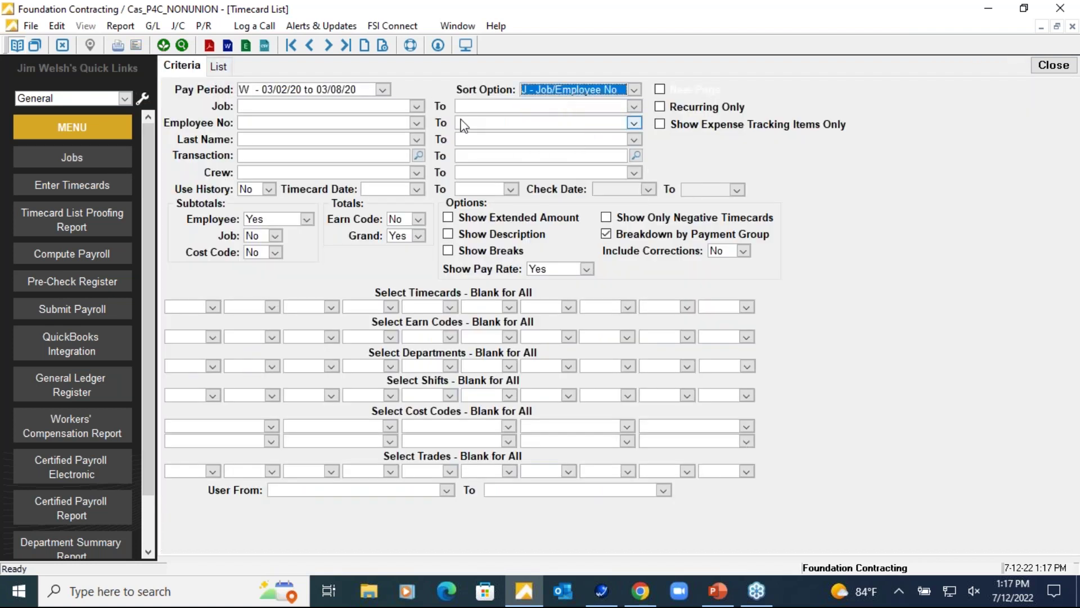
{"action": "left_click", "coordinate": [275, 236]}
{"action": "left_click", "coordinate": [265, 248]}
{"action": "left_click", "coordinate": [307, 219]}
{"action": "left_click", "coordinate": [264, 241]}
{"action": "left_click", "coordinate": [219, 66]}
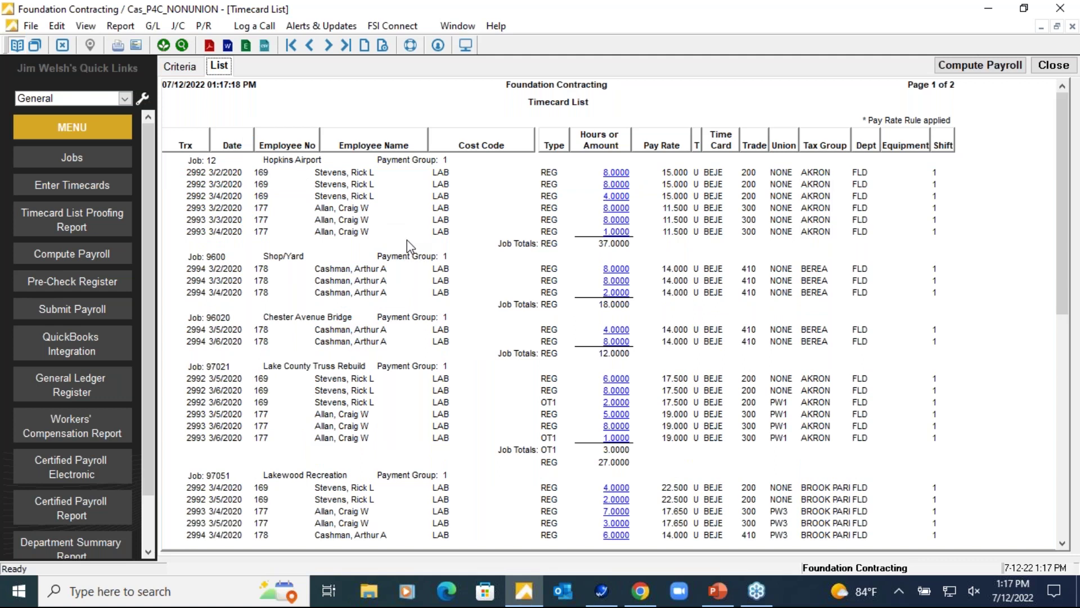
{"action": "left_click", "coordinate": [423, 244]}
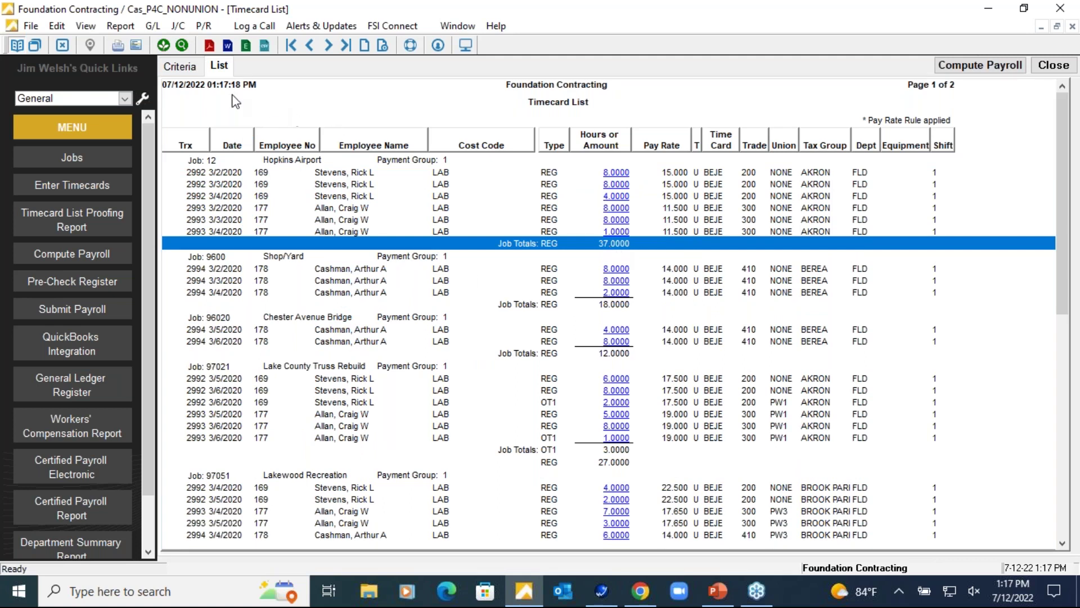
- Clear the pay period, set Use History to Yes, and rerun the Timecard List to review historical entries by cost code
{"action": "left_click", "coordinate": [180, 66]}
{"action": "key", "text": "Delete"}
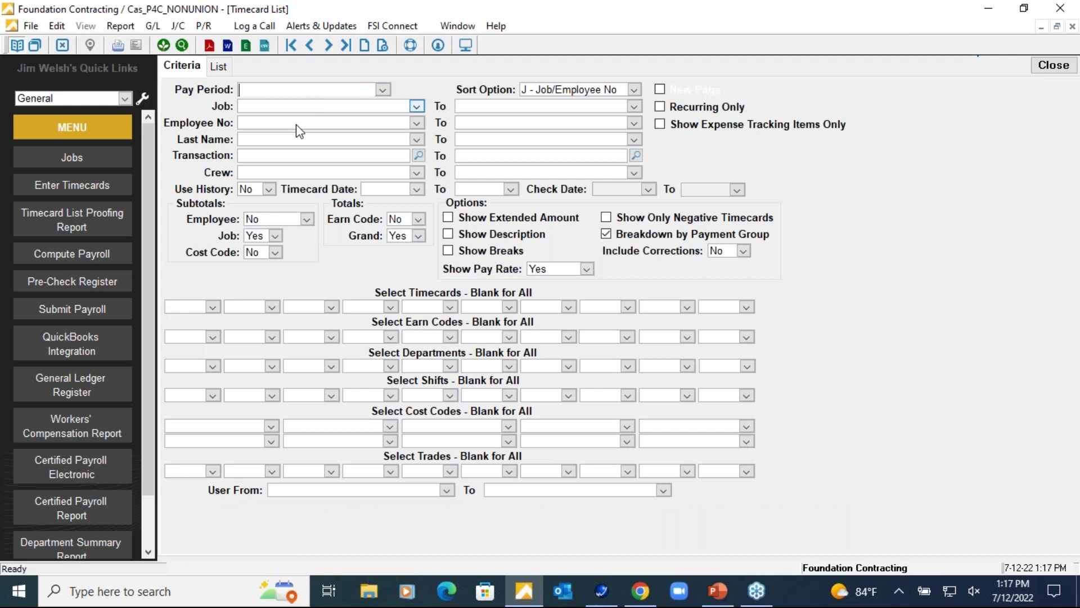
{"action": "left_click", "coordinate": [262, 188]}
{"action": "left_click", "coordinate": [264, 201]}
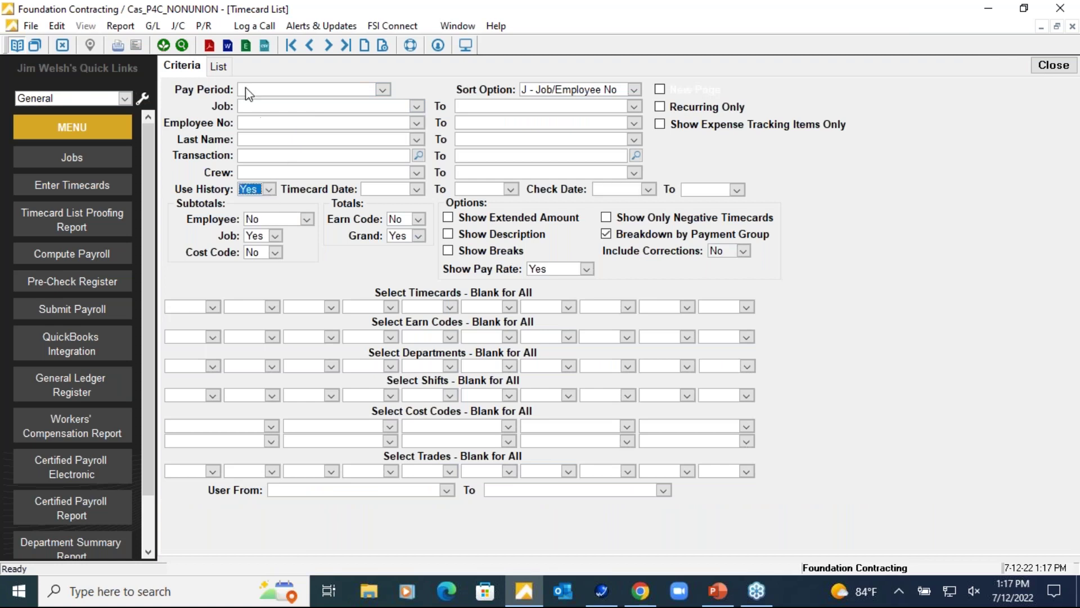
{"action": "left_click", "coordinate": [219, 67]}
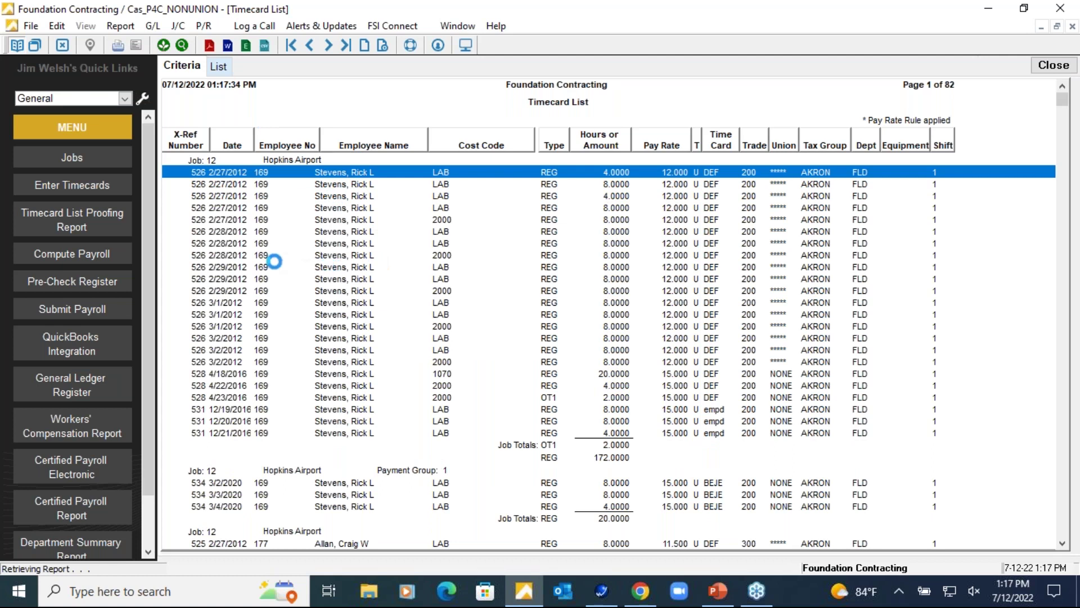
{"action": "left_click", "coordinate": [237, 224]}
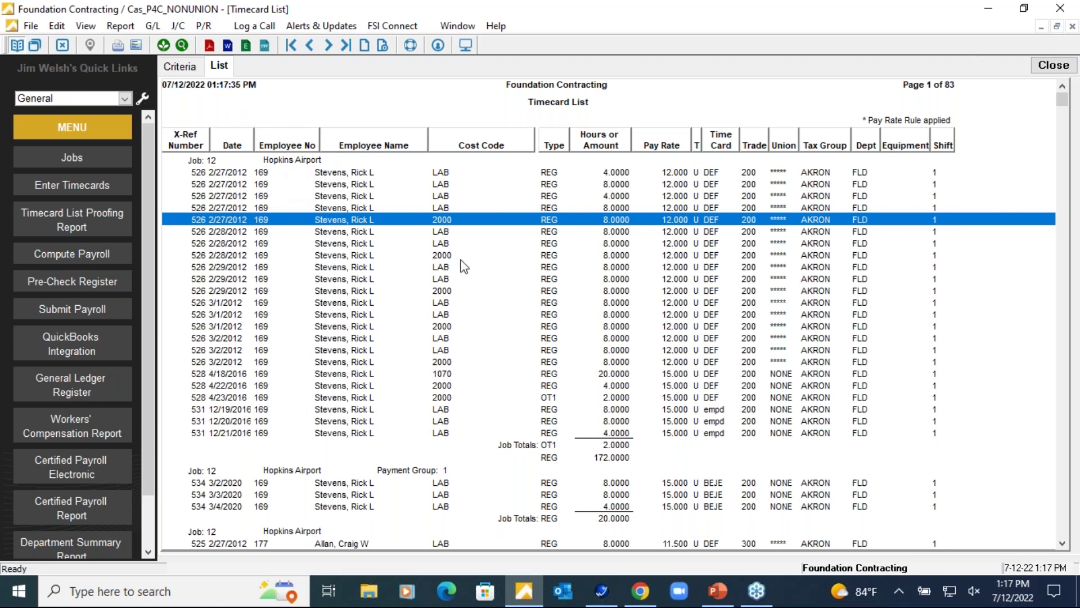
{"action": "left_click", "coordinate": [444, 254]}
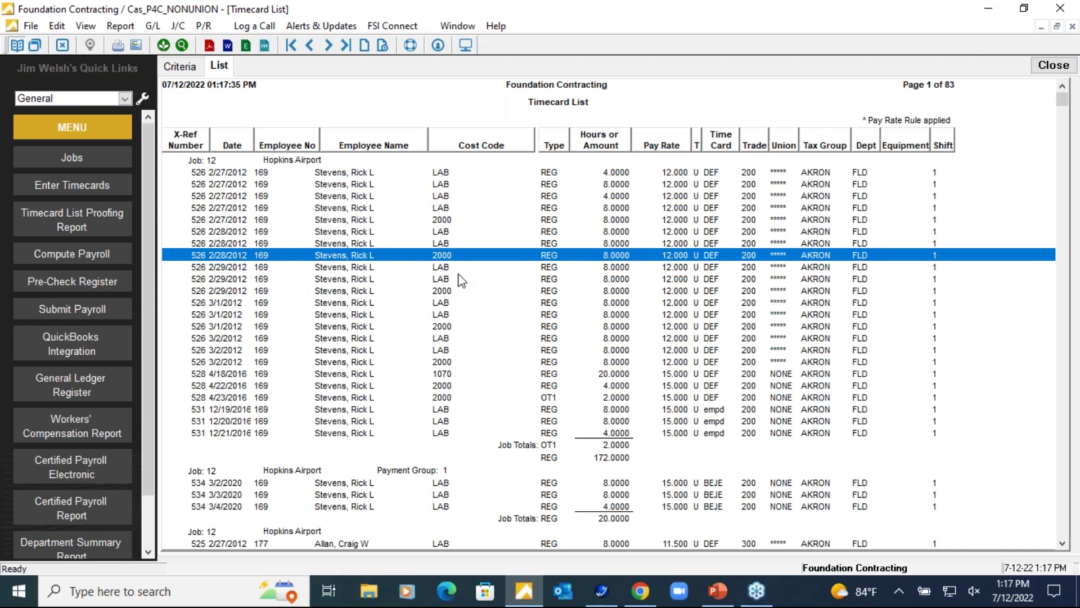
- Limit the Timecard List to job 12 - Hopkins Airport and cost code 2000, review the resulting list, and close the report
{"action": "left_click", "coordinate": [194, 72]}
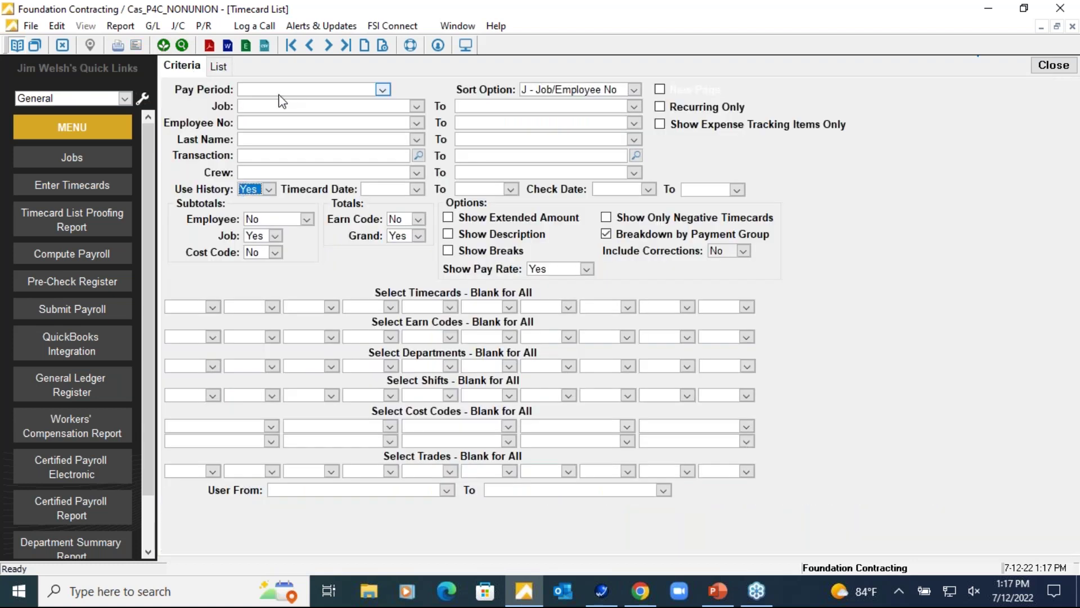
{"action": "type", "text": "12 - Hopkins Airport"}
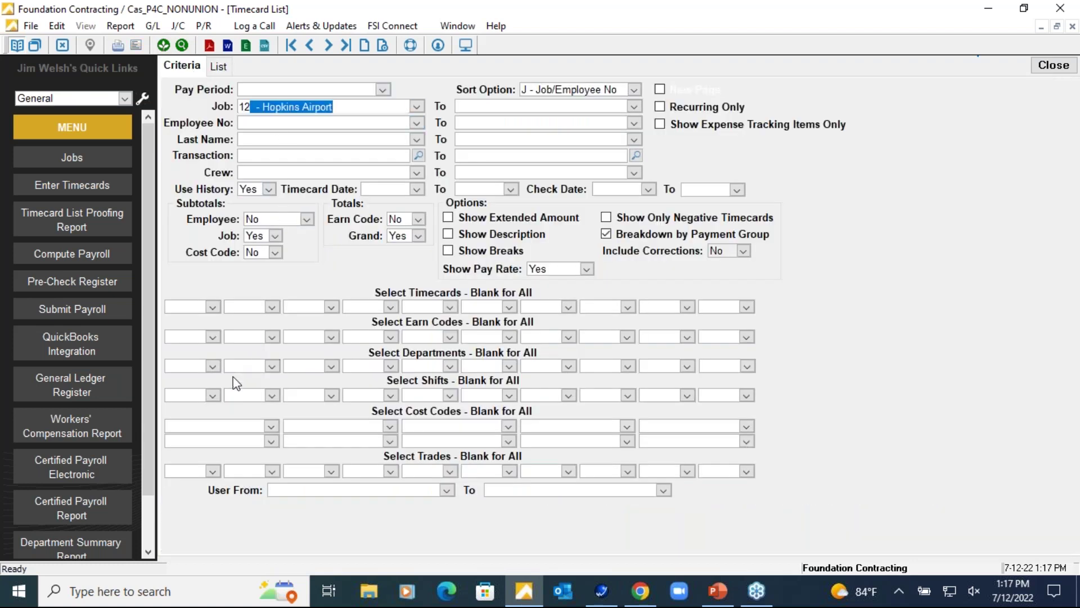
{"action": "left_click", "coordinate": [262, 426]}
{"action": "type", "text": "2000"}
{"action": "left_click", "coordinate": [219, 67]}
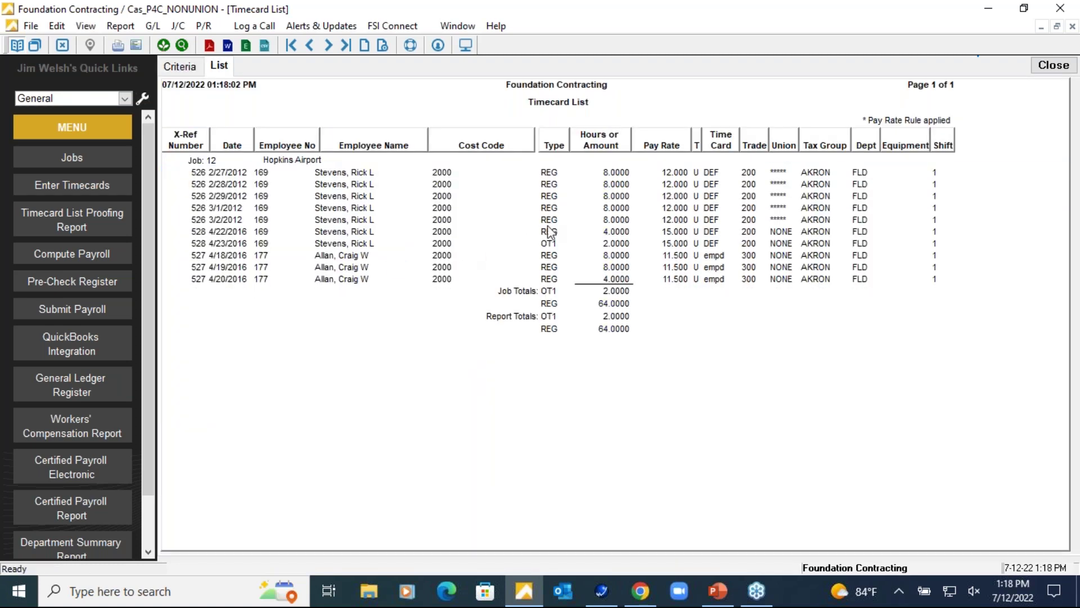
{"action": "left_click", "coordinate": [622, 316]}
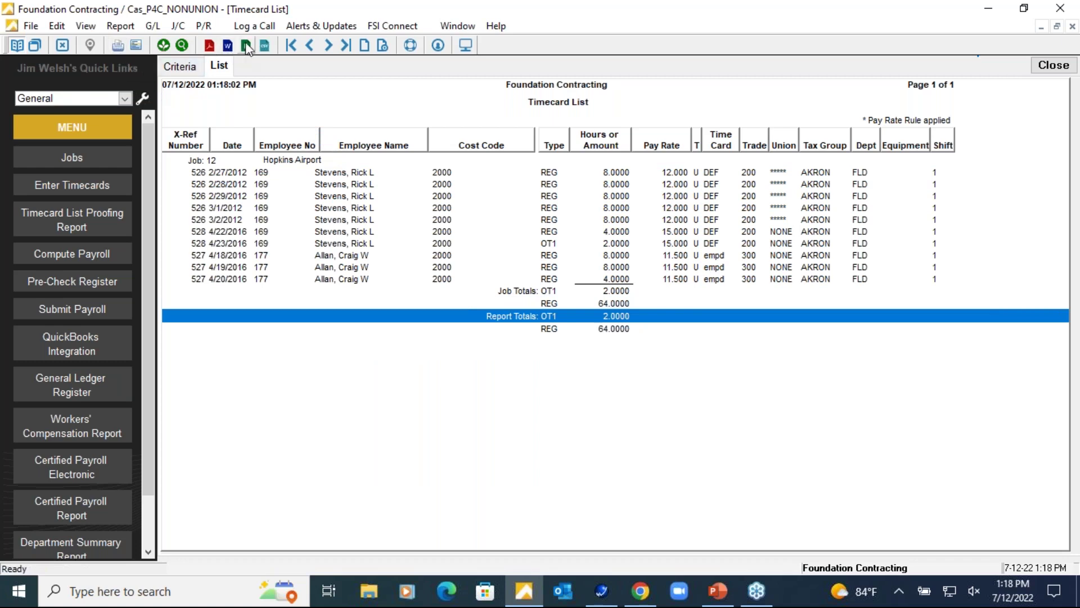
{"action": "left_click", "coordinate": [861, 184]}
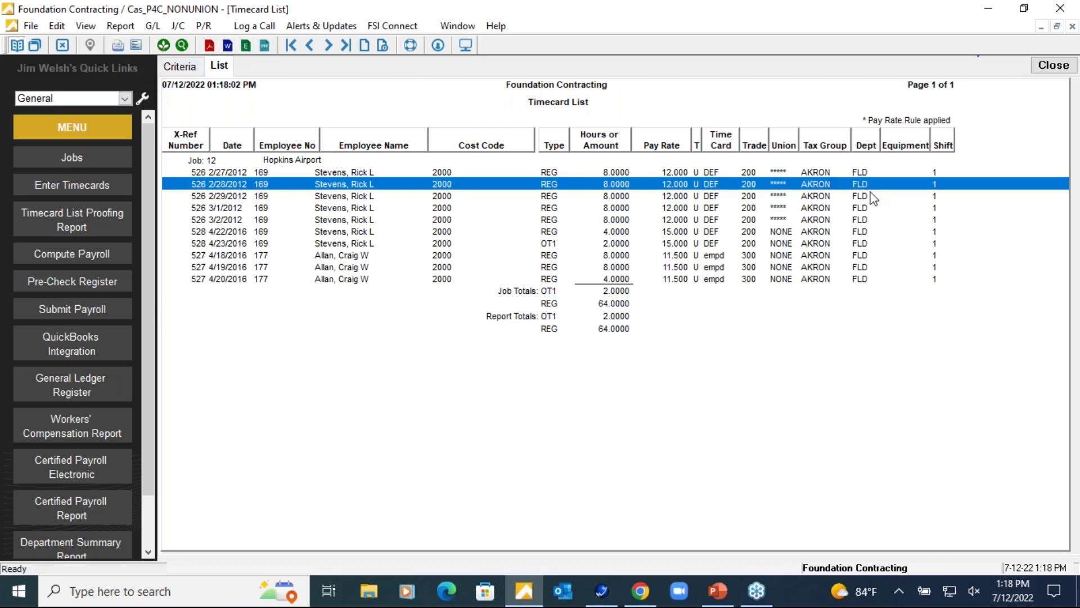
{"action": "left_click", "coordinate": [1045, 67]}
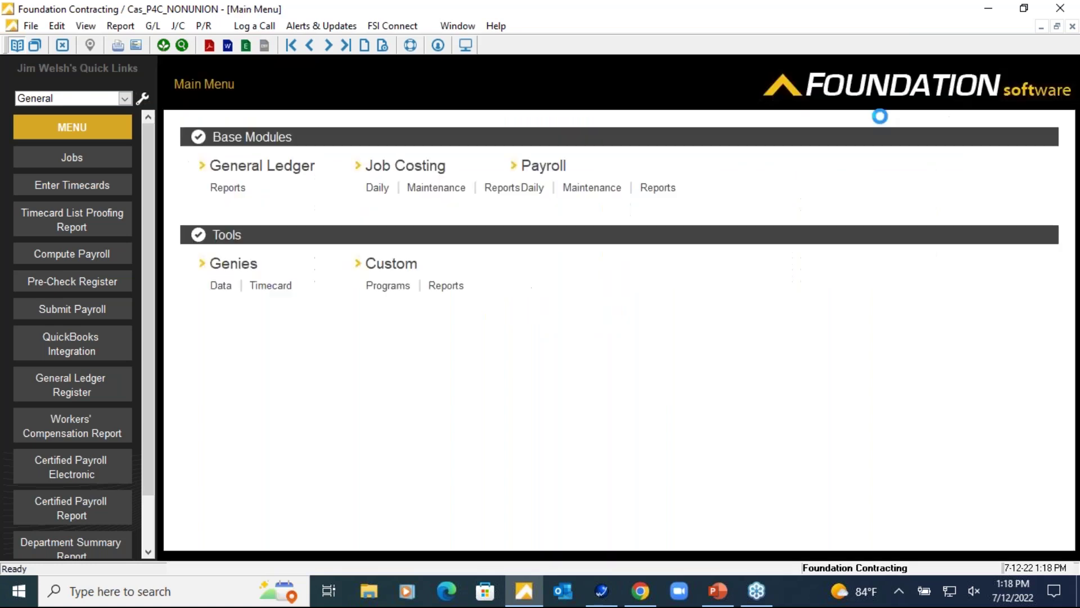
- Run the payroll Pre-Check Register for the current pay period, review hours, deductions and net pay, and close it
{"action": "left_click", "coordinate": [104, 284]}
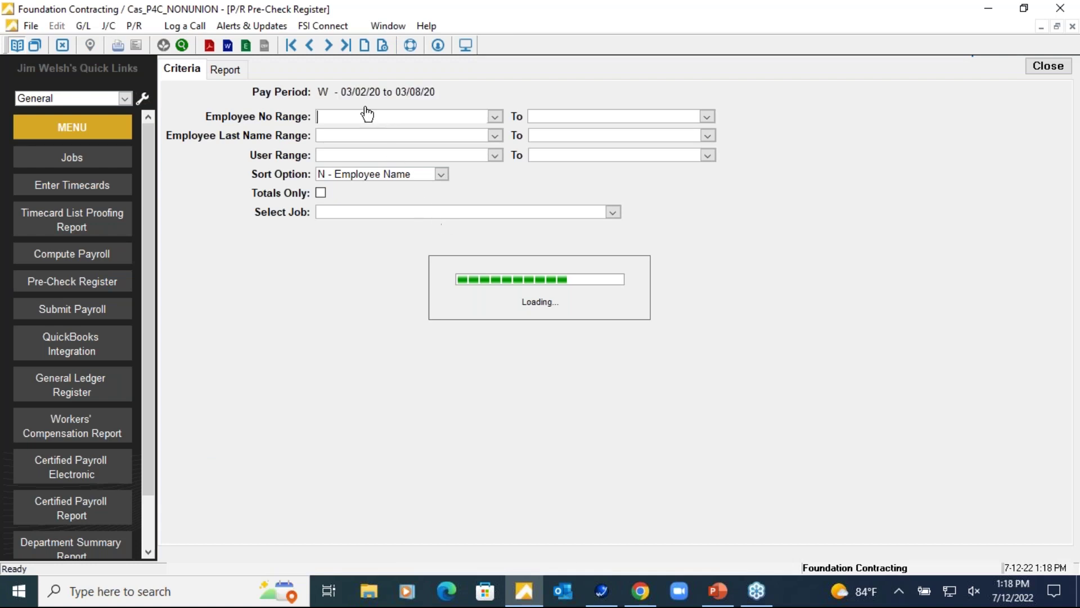
{"action": "left_click", "coordinate": [234, 73]}
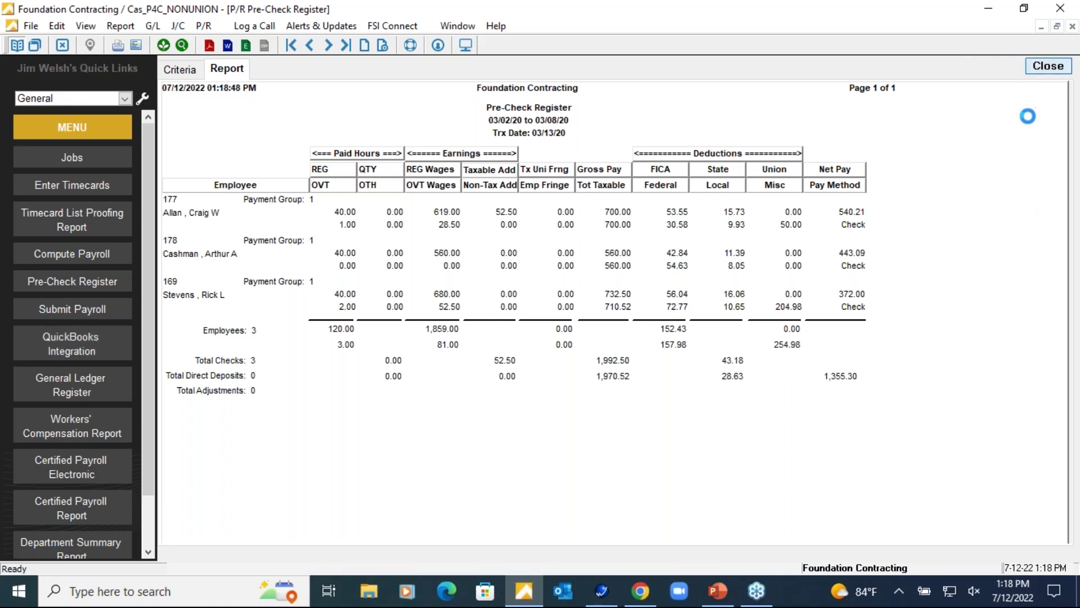
{"action": "key", "text": "Escape"}
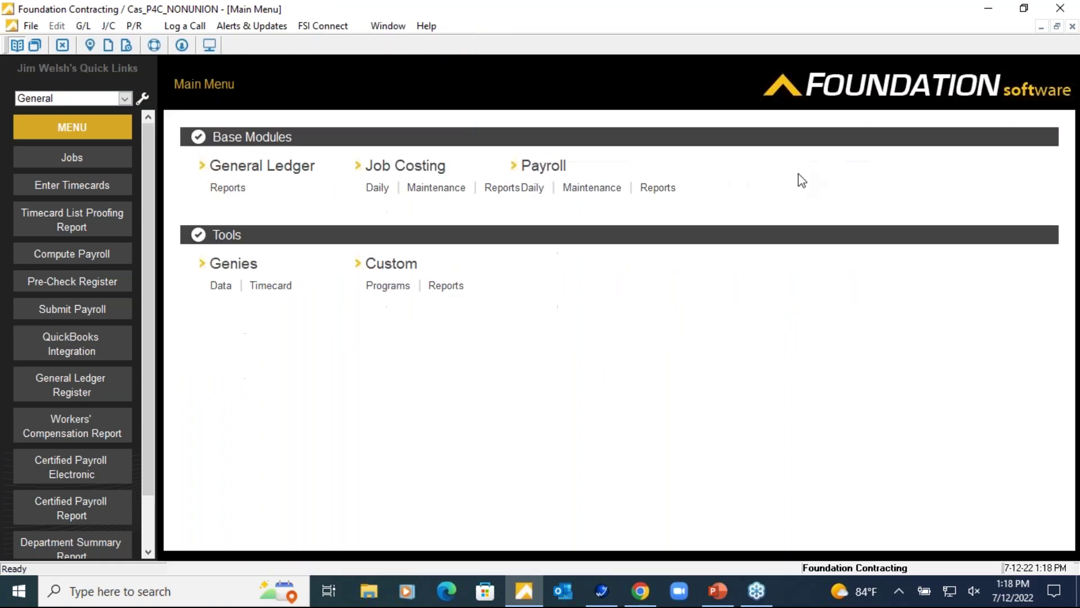
- Run the Workers' Compensation Report from the payroll reports, review premiums by class, and close it
{"action": "left_click", "coordinate": [670, 188]}
{"action": "left_click", "coordinate": [722, 307]}
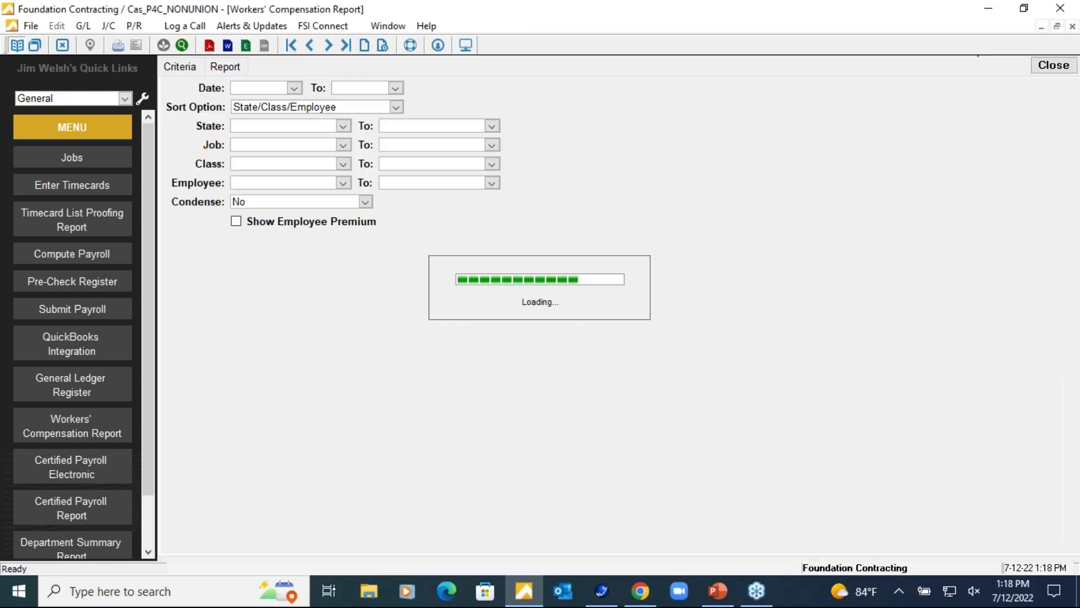
{"action": "left_click", "coordinate": [228, 67]}
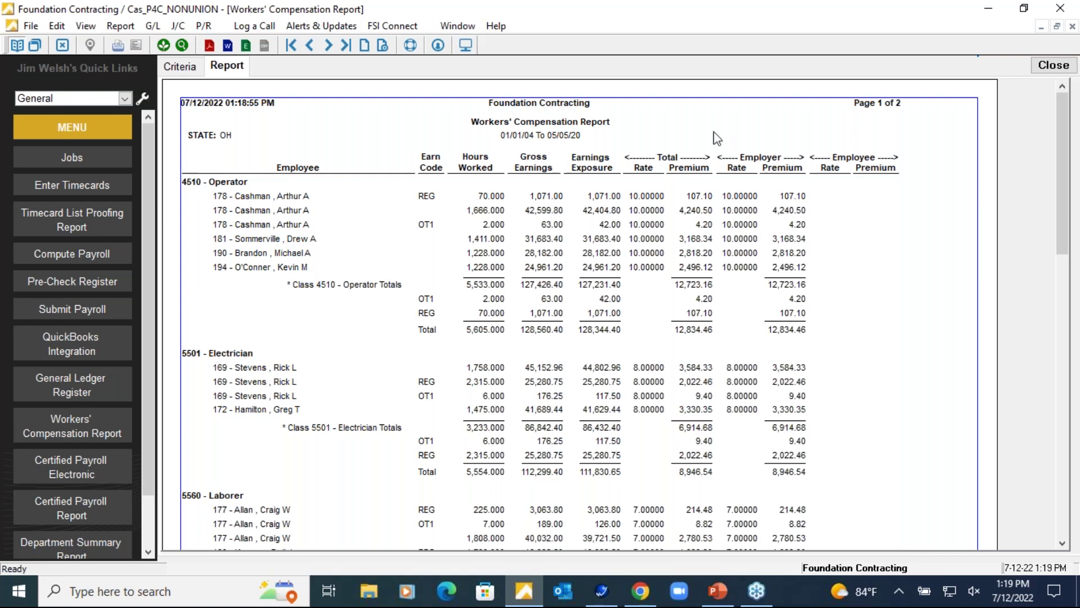
{"action": "left_click", "coordinate": [1039, 70]}
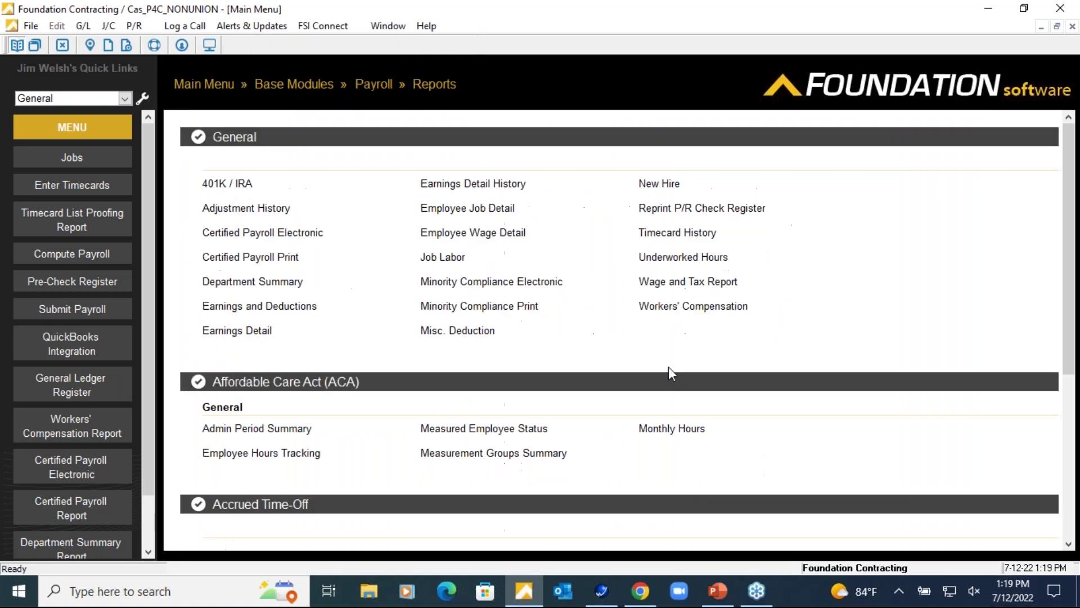
- Run the Burden Job Summary Report in the Employee by Job format and review each employee's labor burden
{"action": "scroll", "coordinate": [668, 367], "scroll_direction": "down", "scroll_amount": 3}
{"action": "left_click", "coordinate": [495, 429]}
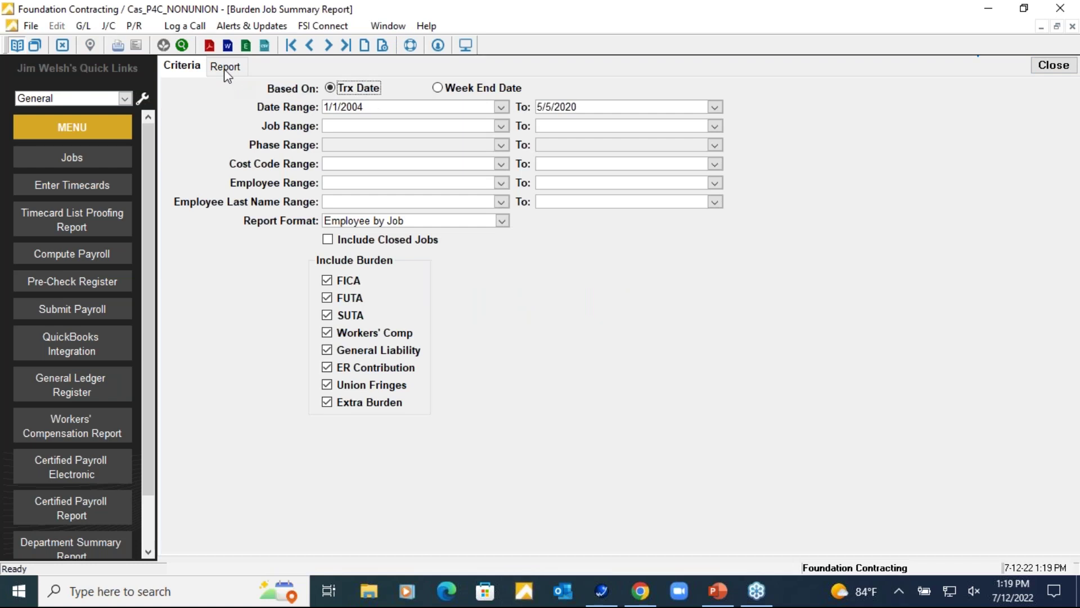
{"action": "left_click", "coordinate": [224, 68]}
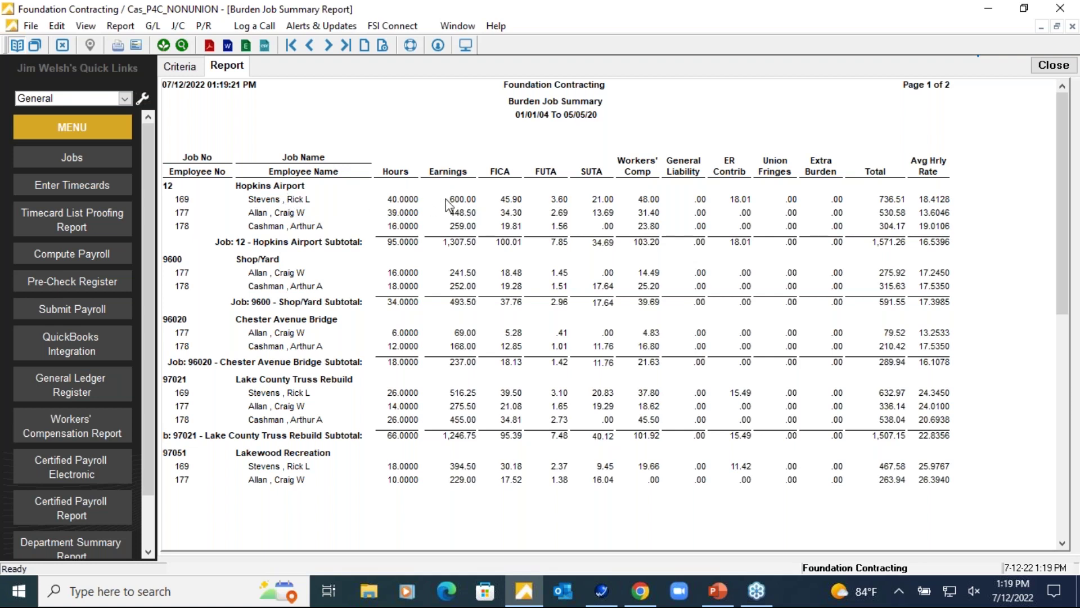
{"action": "left_click", "coordinate": [378, 197]}
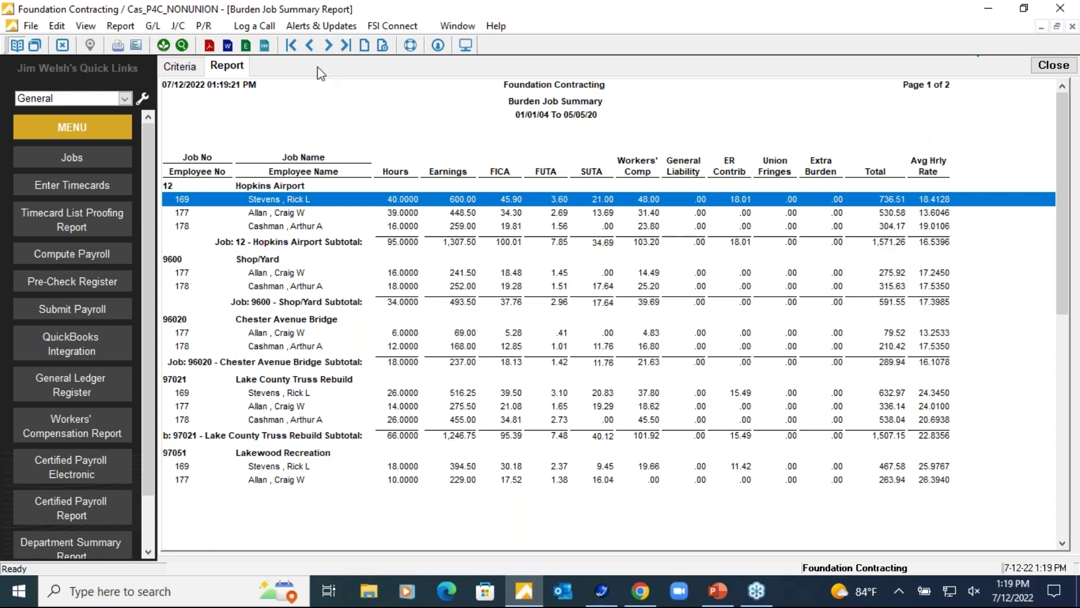
- Change the Burden Job Summary's format to list jobs without employee detail, rerun it, and close the report
{"action": "left_click", "coordinate": [179, 68]}
{"action": "left_click", "coordinate": [463, 222]}
{"action": "left_click", "coordinate": [363, 232]}
{"action": "left_click", "coordinate": [226, 66]}
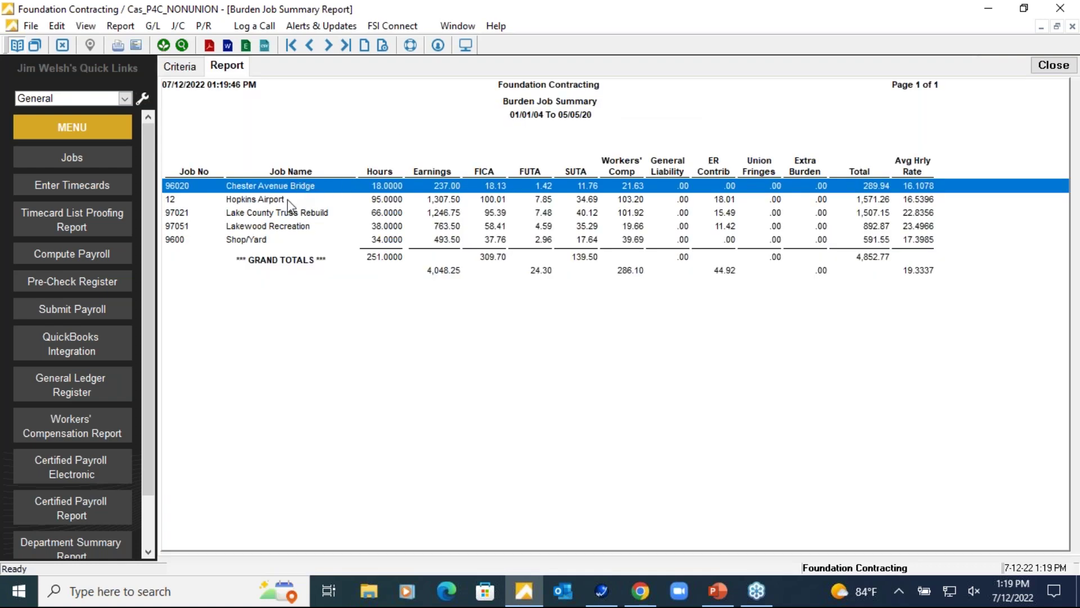
{"action": "left_click", "coordinate": [1039, 68]}
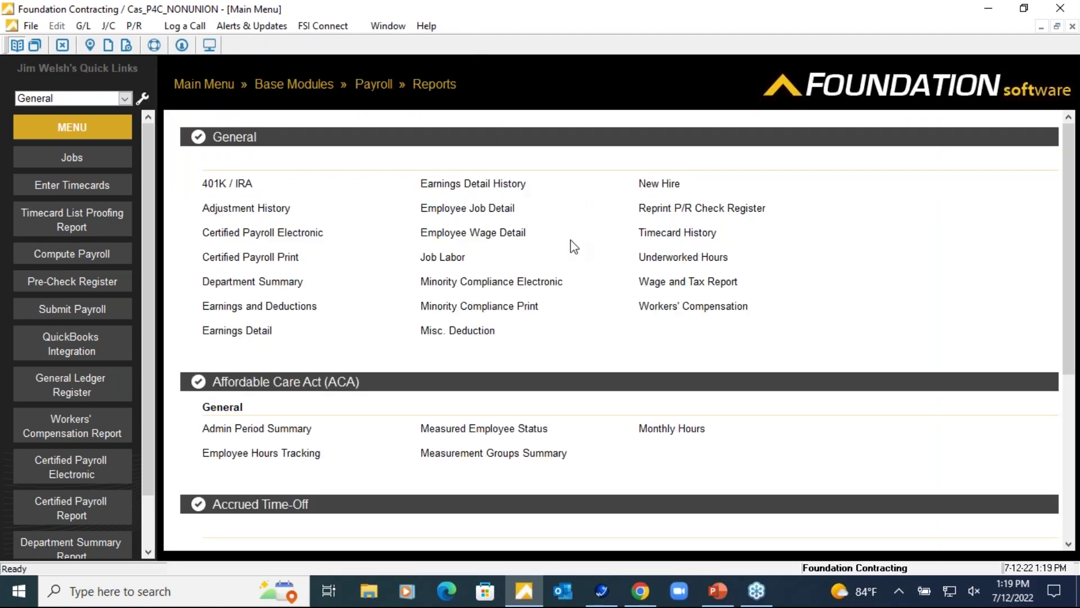
- Run the Minority Compliance Print report in the U.S. Department of Labor (Format 1) format, review hours by trade, and close it
{"action": "left_click", "coordinate": [509, 305]}
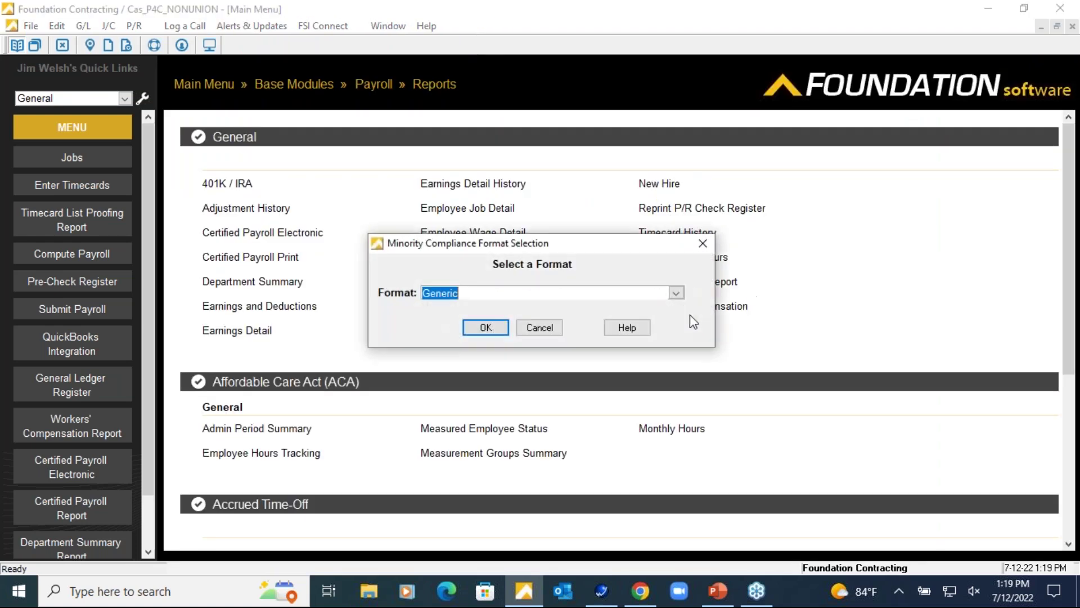
{"action": "left_click", "coordinate": [677, 293]}
{"action": "scroll", "coordinate": [519, 335], "scroll_direction": "down", "scroll_amount": 1}
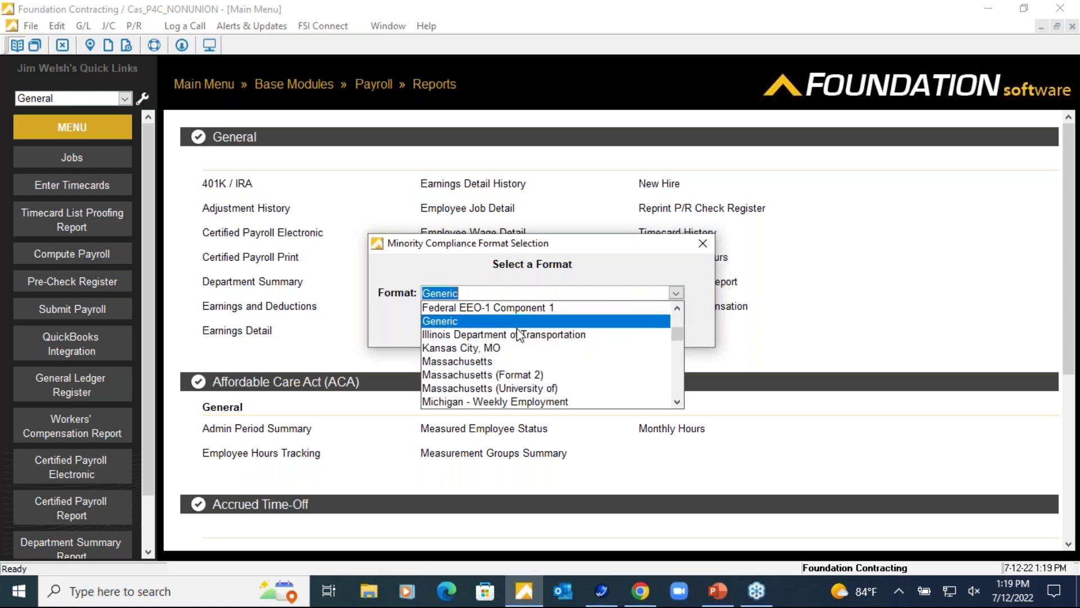
{"action": "scroll", "coordinate": [528, 336], "scroll_direction": "down", "scroll_amount": 1}
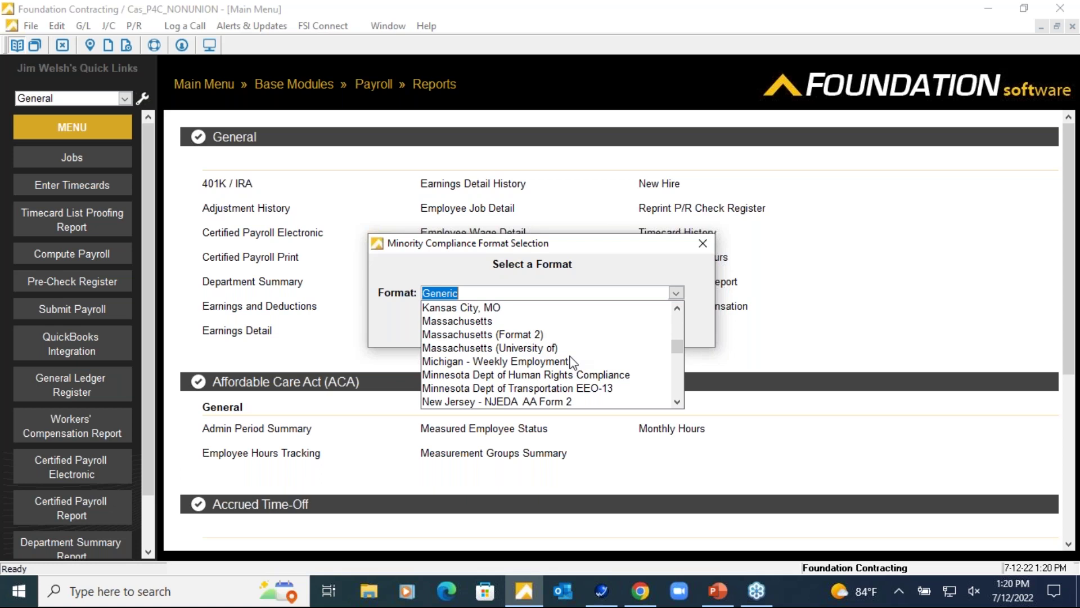
{"action": "scroll", "coordinate": [484, 337], "scroll_direction": "down", "scroll_amount": 7}
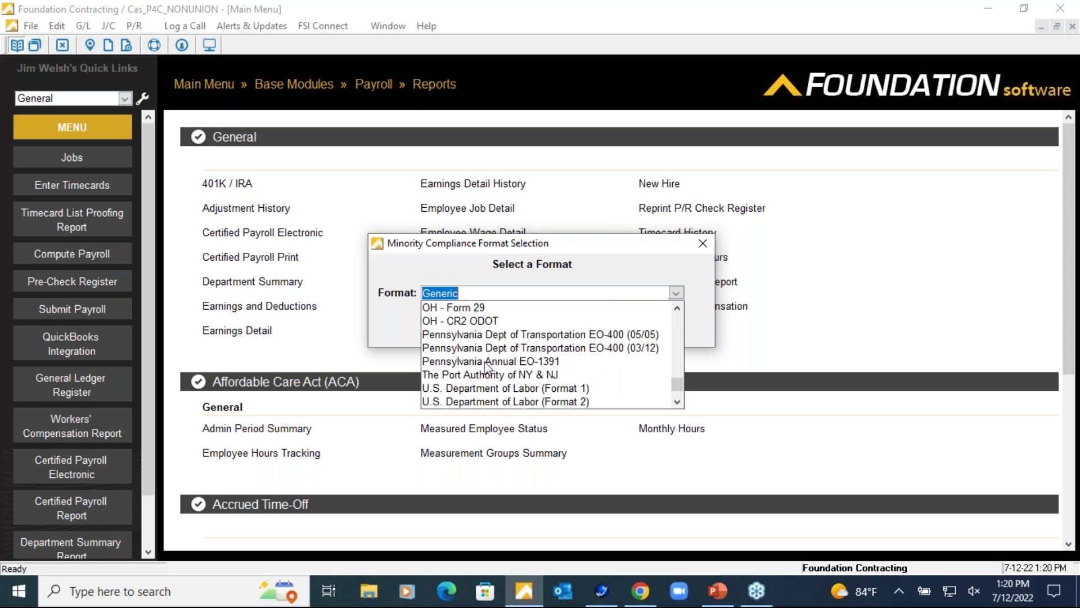
{"action": "left_click", "coordinate": [512, 374]}
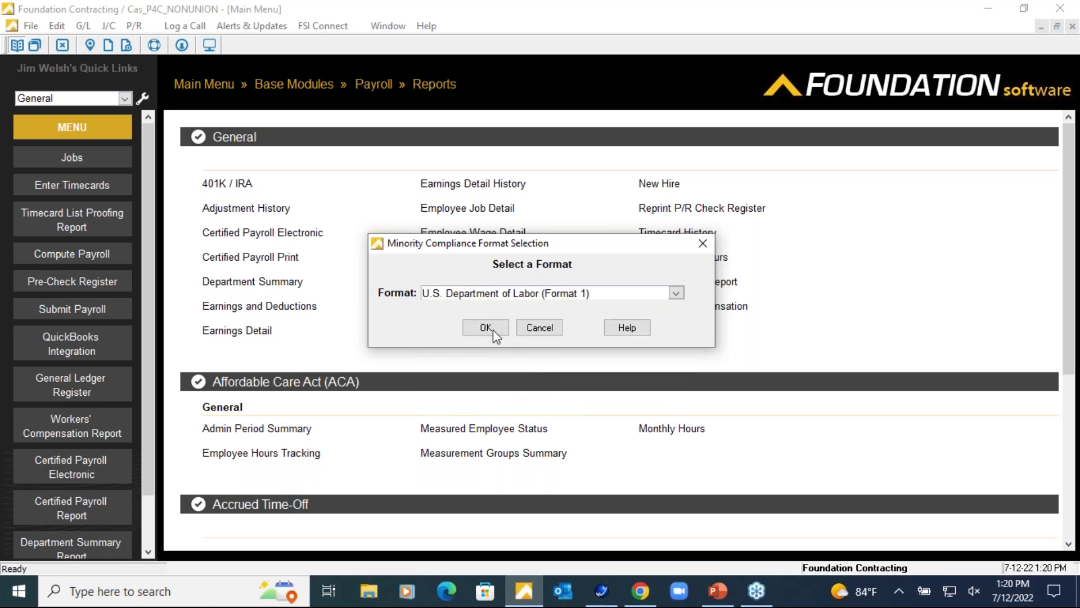
{"action": "left_click", "coordinate": [486, 328]}
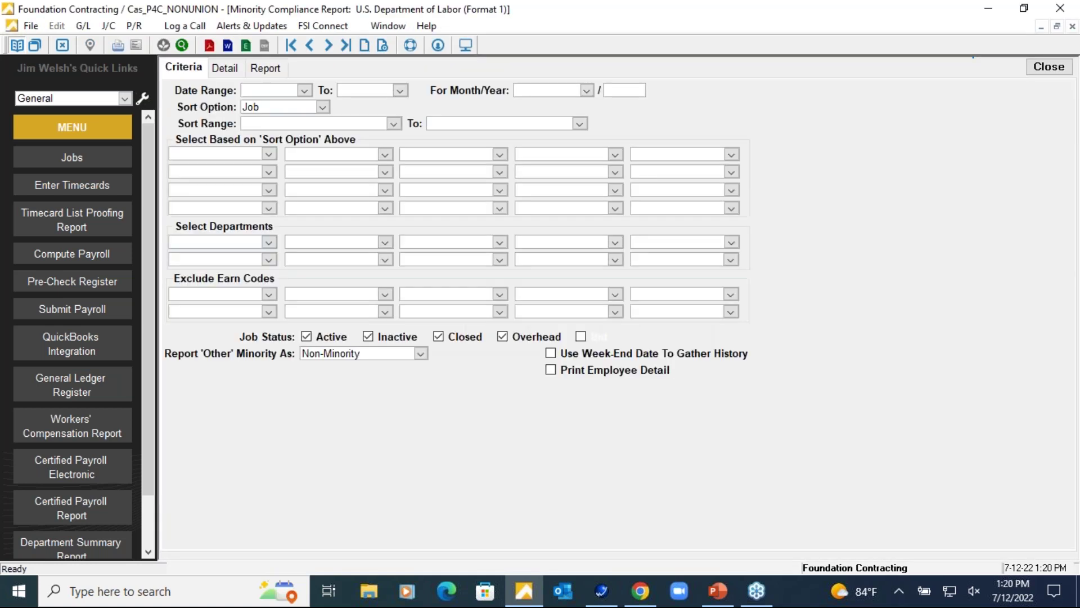
{"action": "left_click", "coordinate": [271, 68]}
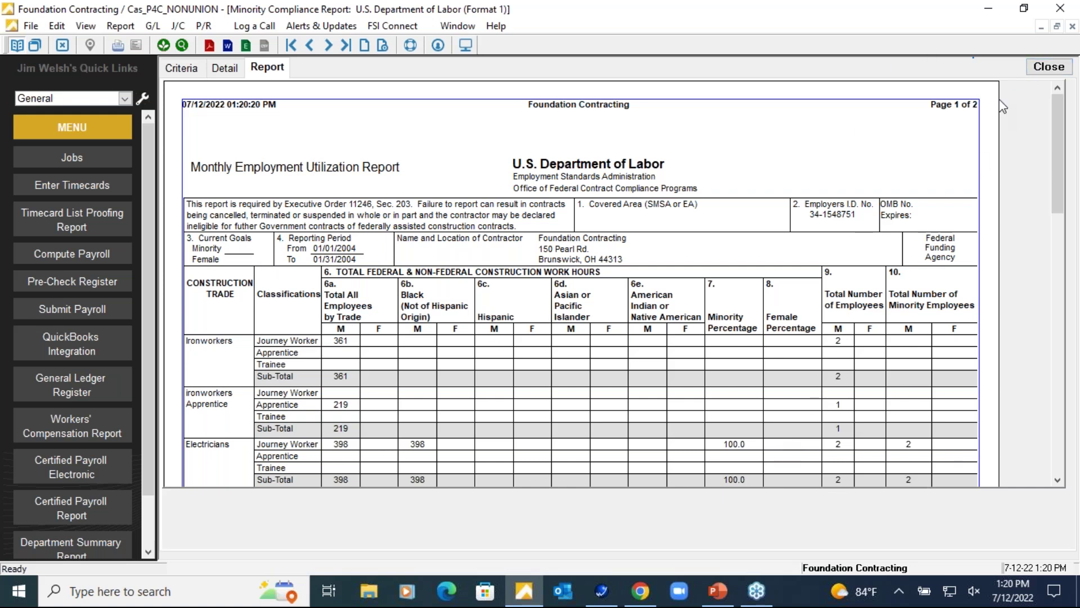
{"action": "left_click", "coordinate": [1033, 73]}
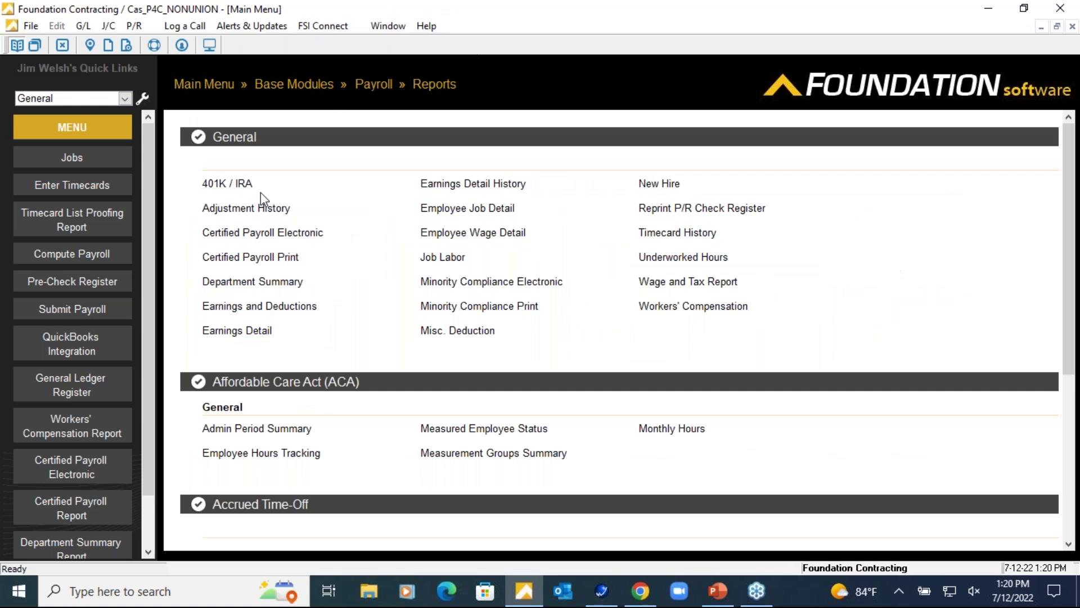
- Browse the agency formats for Certified Payroll Electronic and open the report in the LCPtracker format
{"action": "left_click", "coordinate": [287, 236]}
{"action": "left_click", "coordinate": [672, 284]}
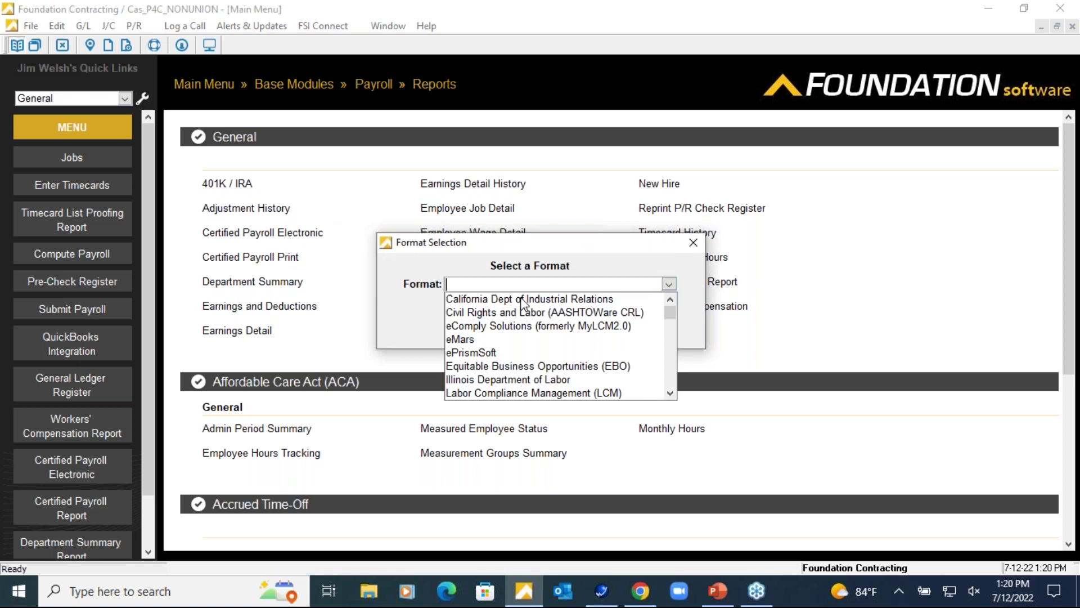
{"action": "scroll", "coordinate": [548, 324], "scroll_direction": "down", "scroll_amount": 2}
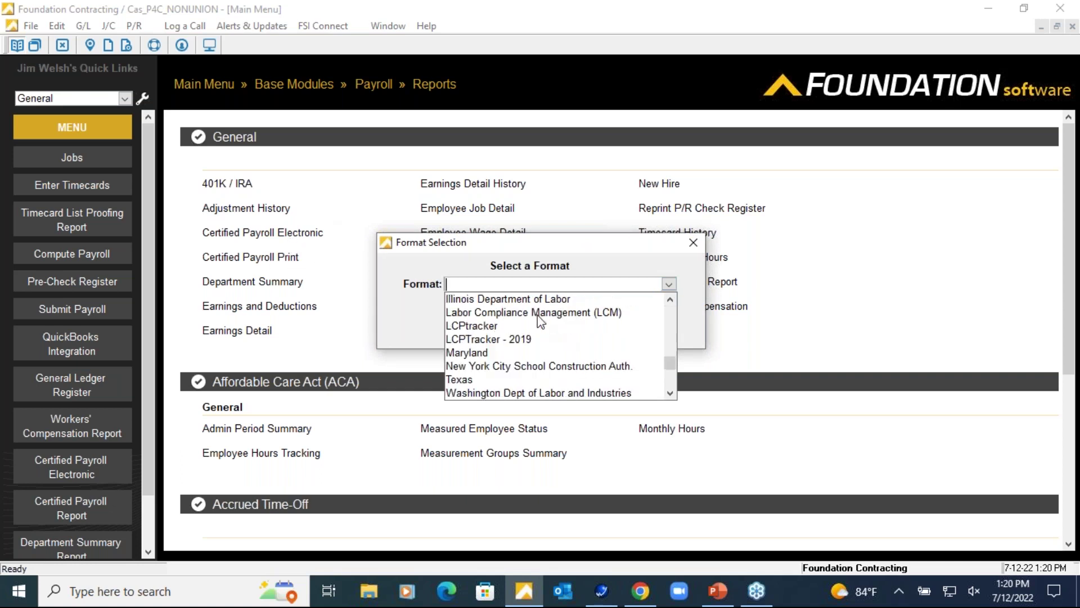
{"action": "scroll", "coordinate": [536, 384], "scroll_direction": "down", "scroll_amount": 1}
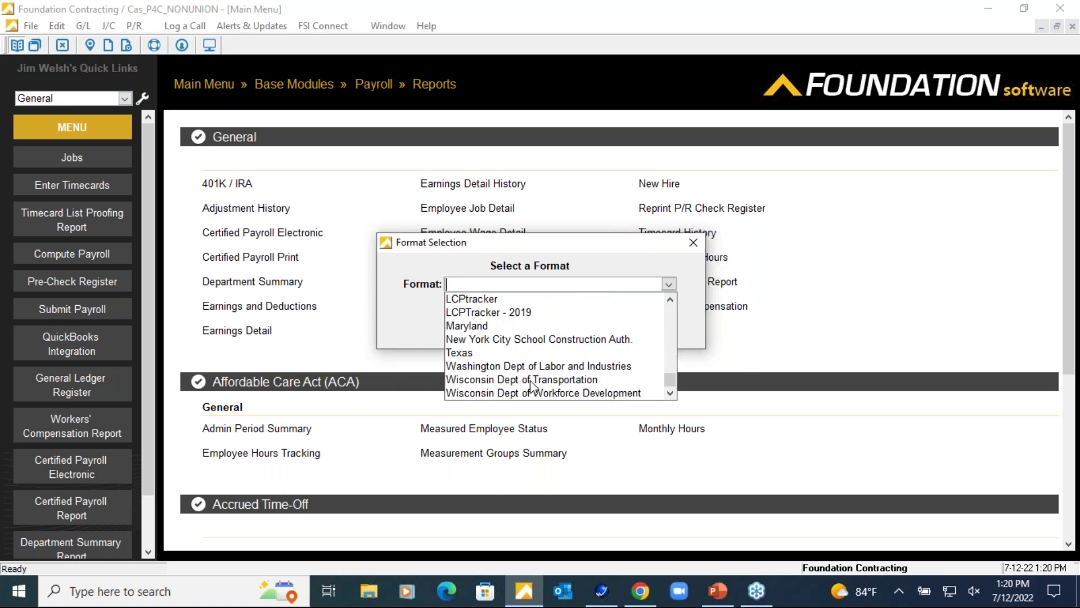
{"action": "scroll", "coordinate": [532, 386], "scroll_direction": "up", "scroll_amount": 1}
{"action": "left_click", "coordinate": [481, 341]}
{"action": "left_click", "coordinate": [493, 337]}
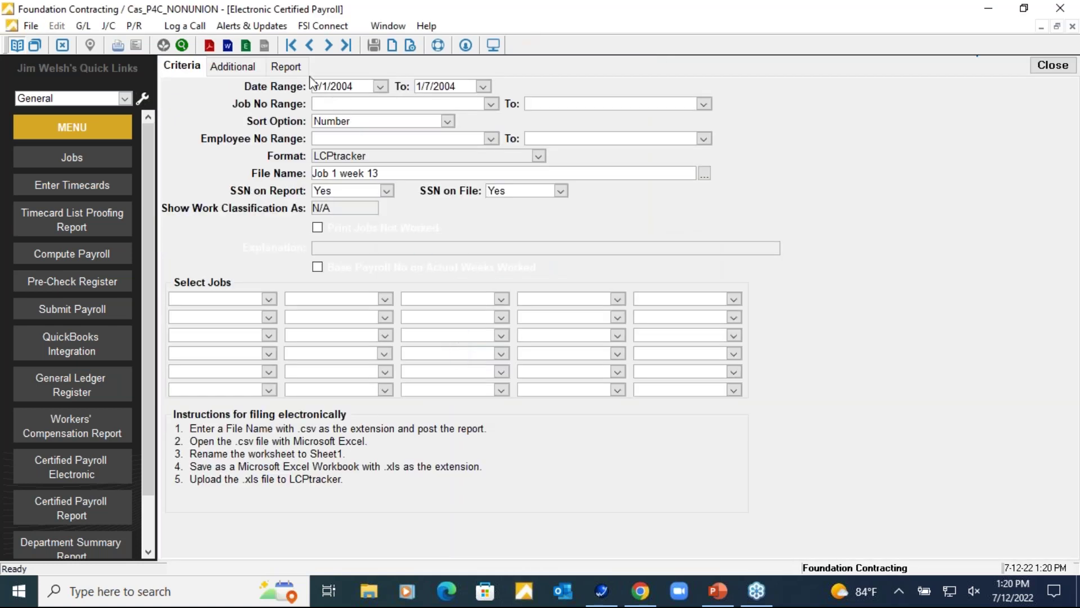
- Run the LCPtracker payroll report, review hours, pay and deductions, and close it without creating the file
{"action": "left_click", "coordinate": [288, 71]}
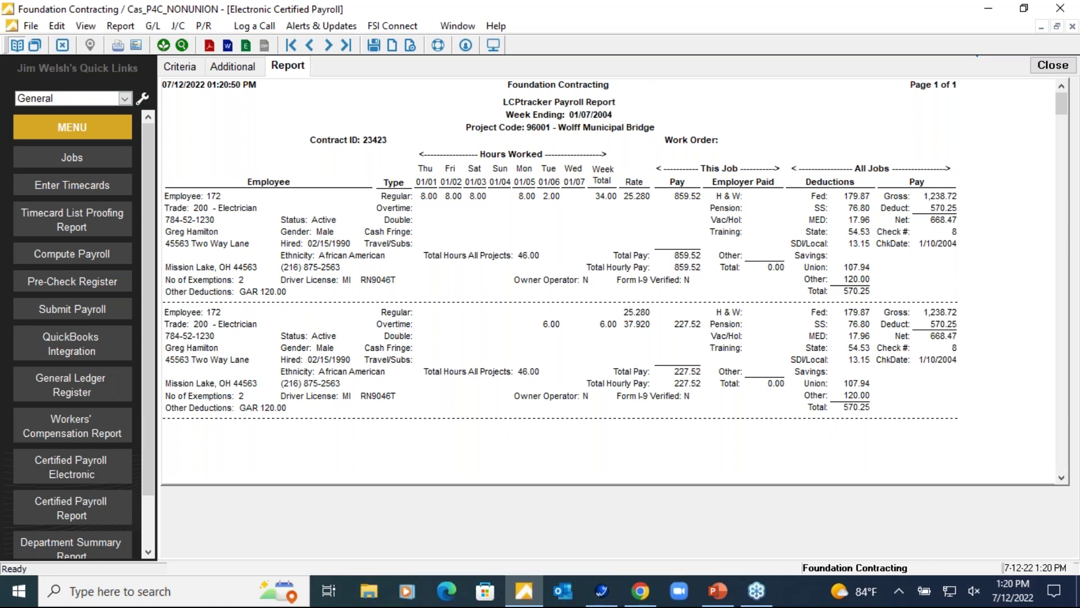
{"action": "left_click", "coordinate": [1052, 65]}
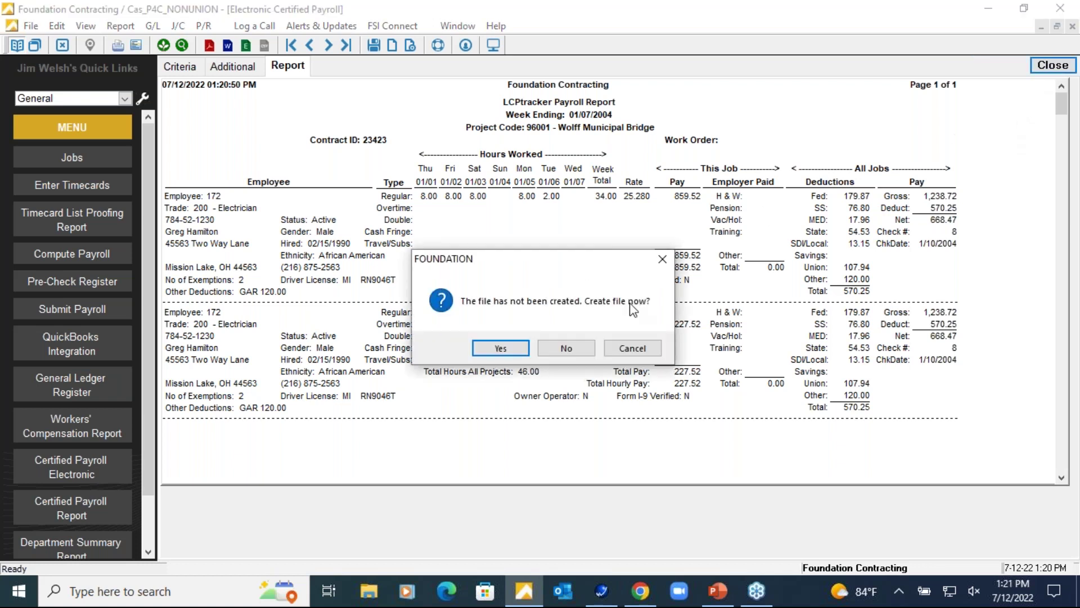
{"action": "left_click", "coordinate": [501, 350]}
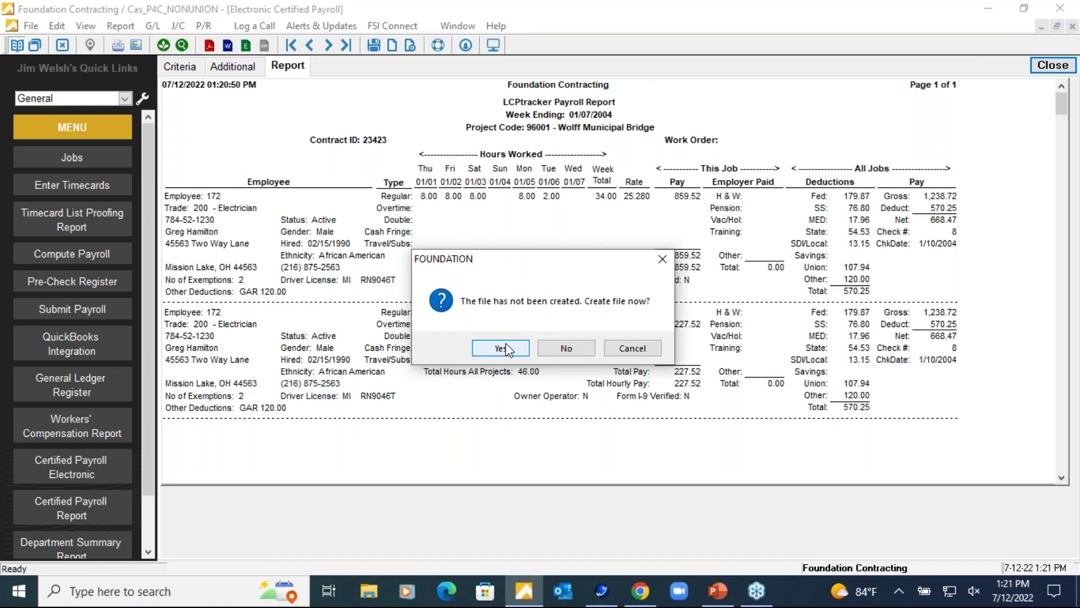
{"action": "left_click", "coordinate": [566, 349]}
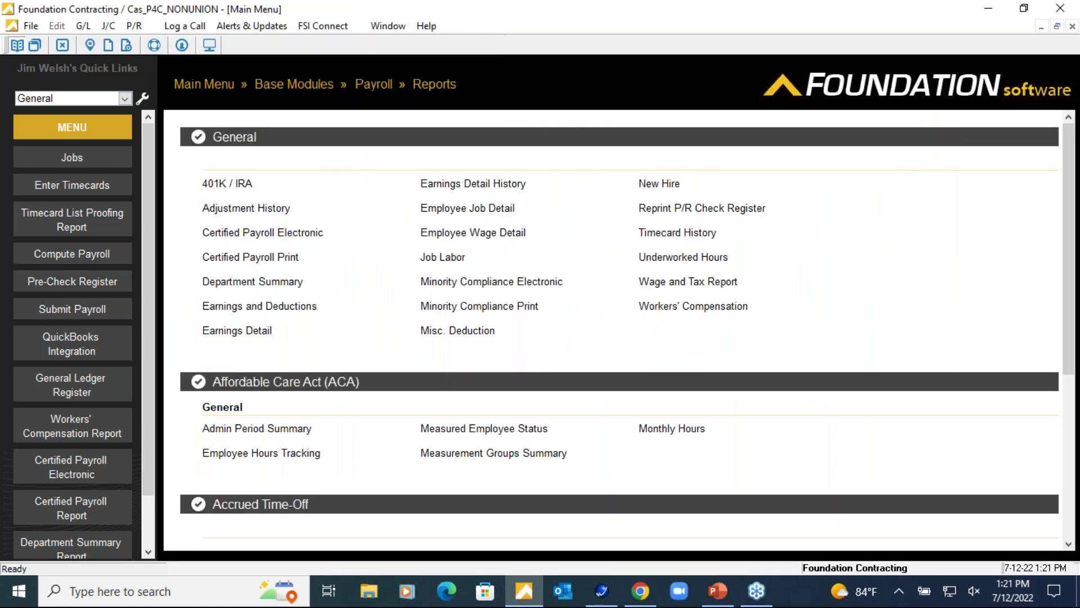
- Open Certified Payroll Print, browse the agency formats, and run the report in the U.S. Department of Labor format
{"action": "left_click", "coordinate": [250, 257]}
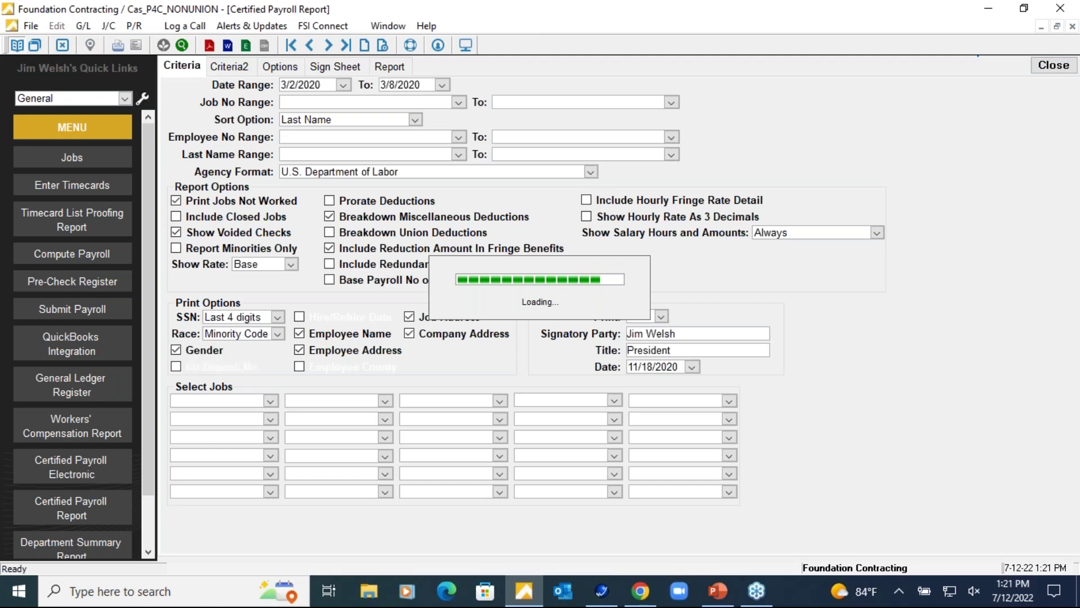
{"action": "left_click", "coordinate": [590, 171]}
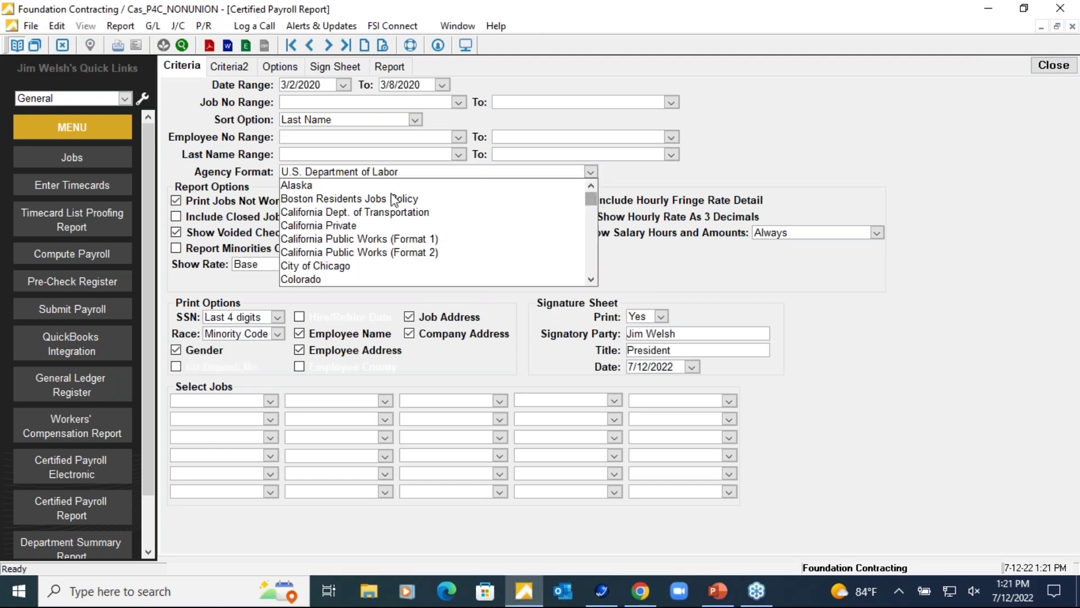
{"action": "left_click_drag", "start_coordinate": [592, 207], "coordinate": [591, 281]}
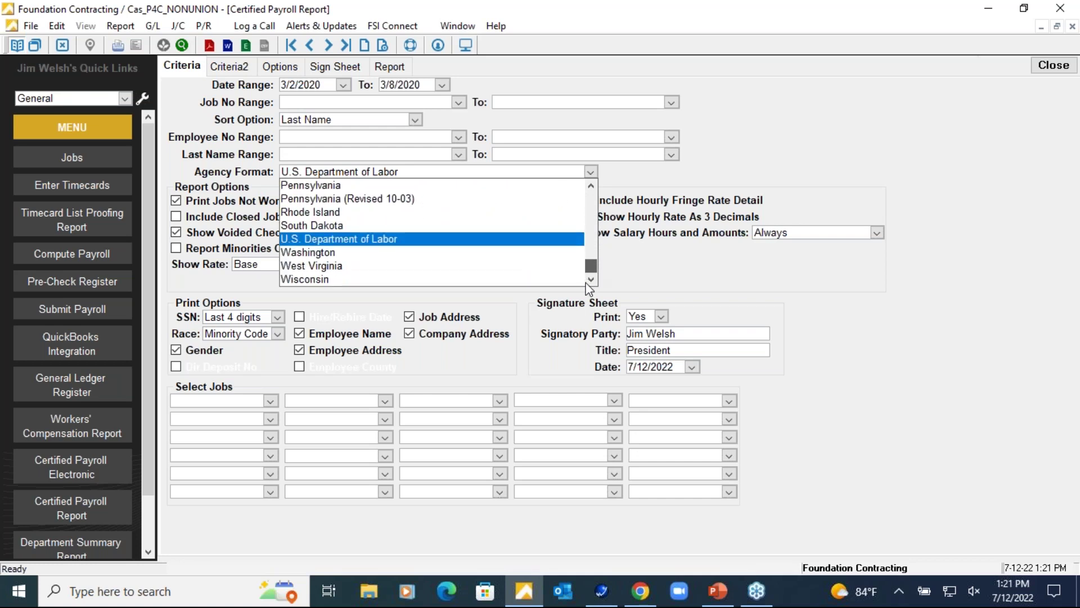
{"action": "left_click", "coordinate": [396, 240]}
{"action": "left_click", "coordinate": [380, 69]}
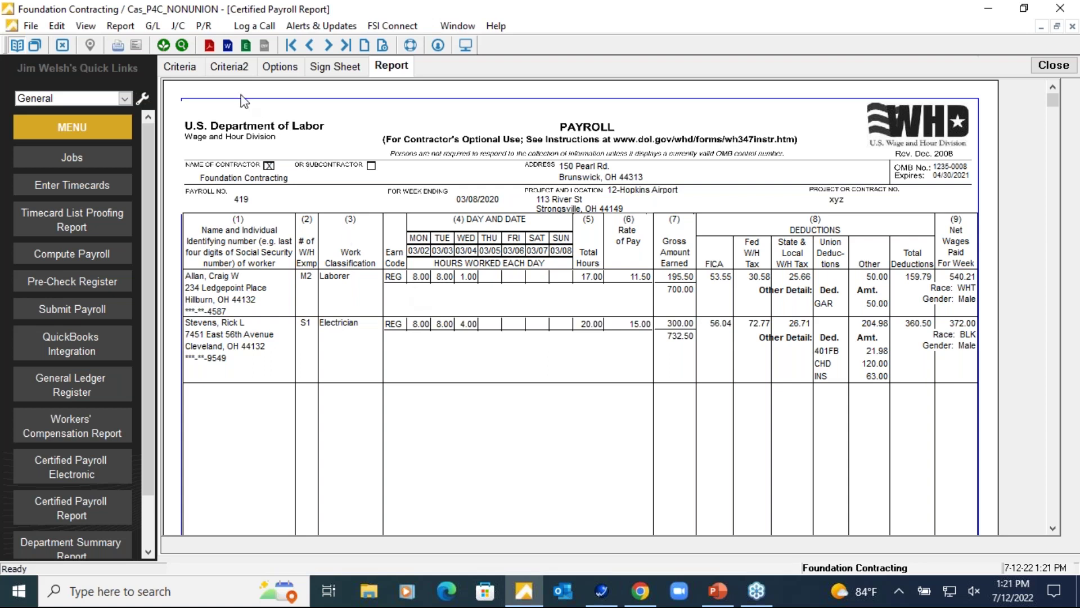
- Review the Certified Payroll Report's criteria and its commands for loading and saving defaults, and close the report
{"action": "left_click", "coordinate": [193, 68]}
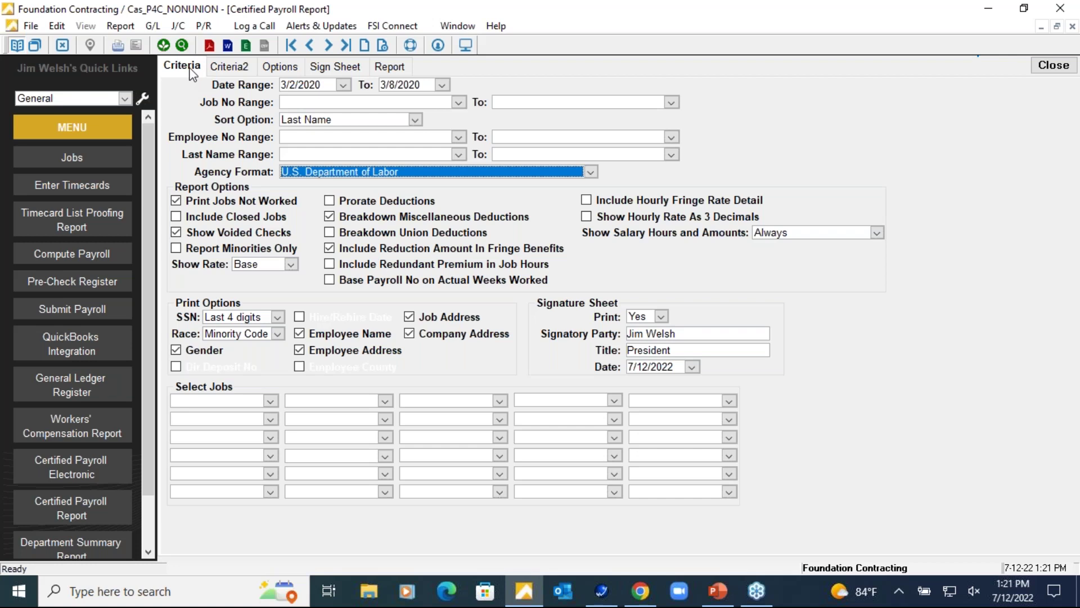
{"action": "left_click", "coordinate": [120, 26]}
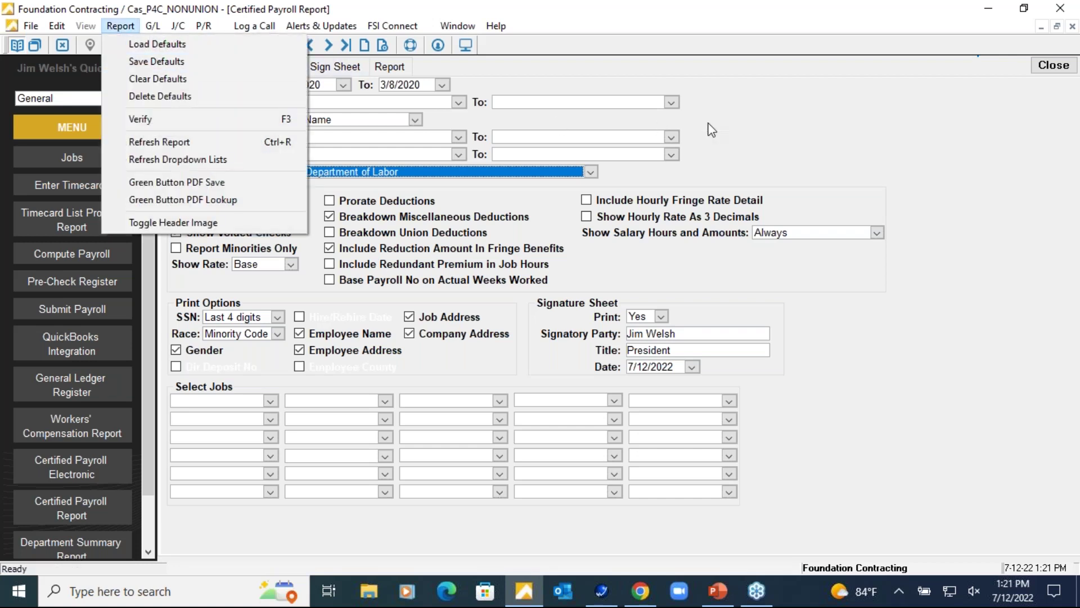
{"action": "left_click", "coordinate": [806, 123]}
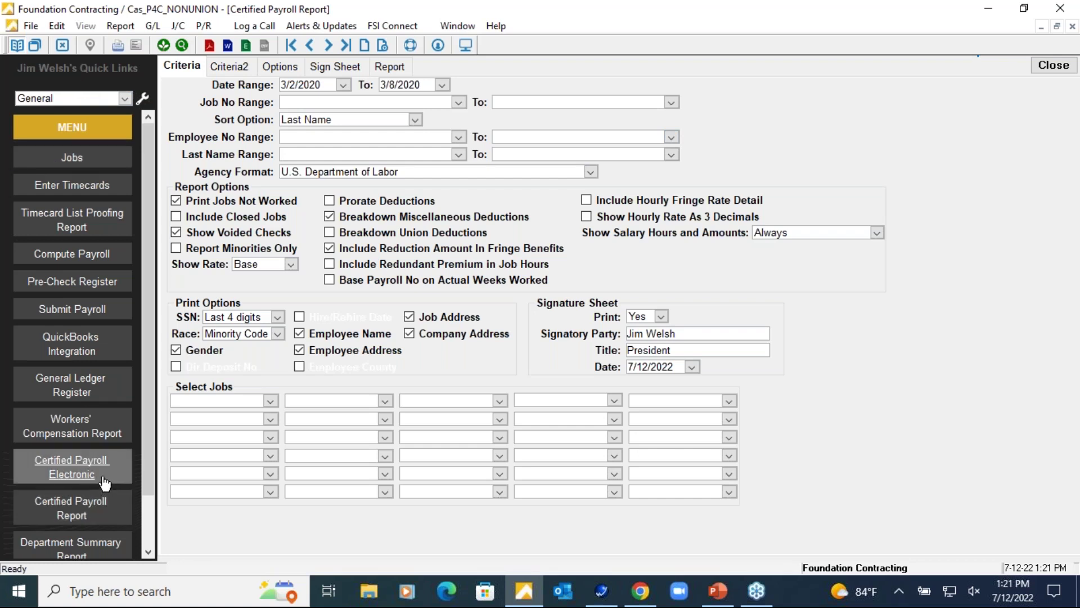
{"action": "left_click", "coordinate": [85, 397]}
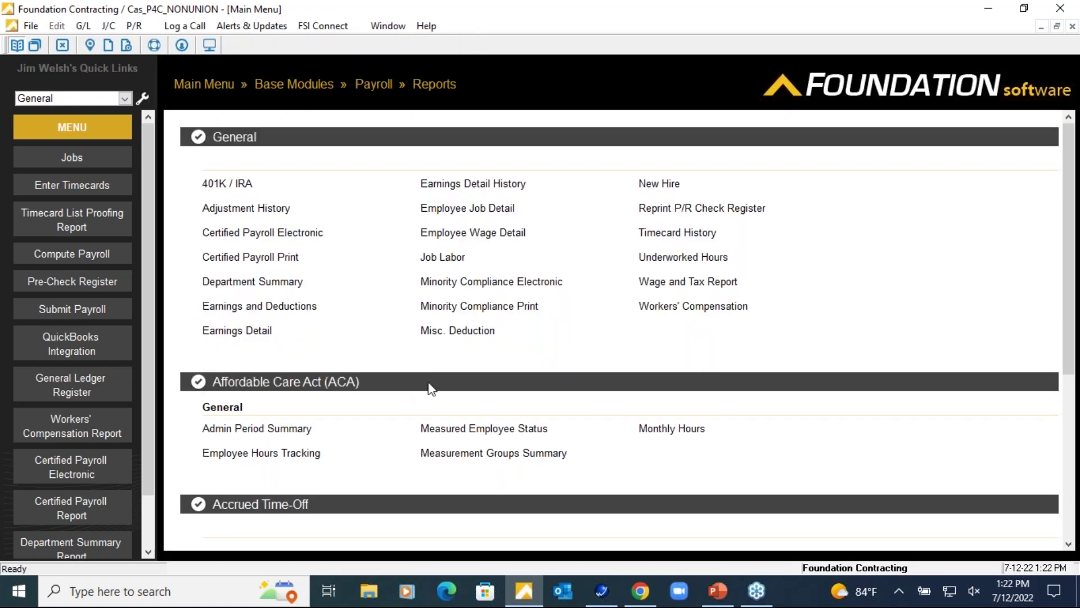
- Run the Union Deductions/Fringes Summary report, review the employee and summary pages for each union local, and close it
{"action": "scroll", "coordinate": [388, 414], "scroll_direction": "down", "scroll_amount": 5}
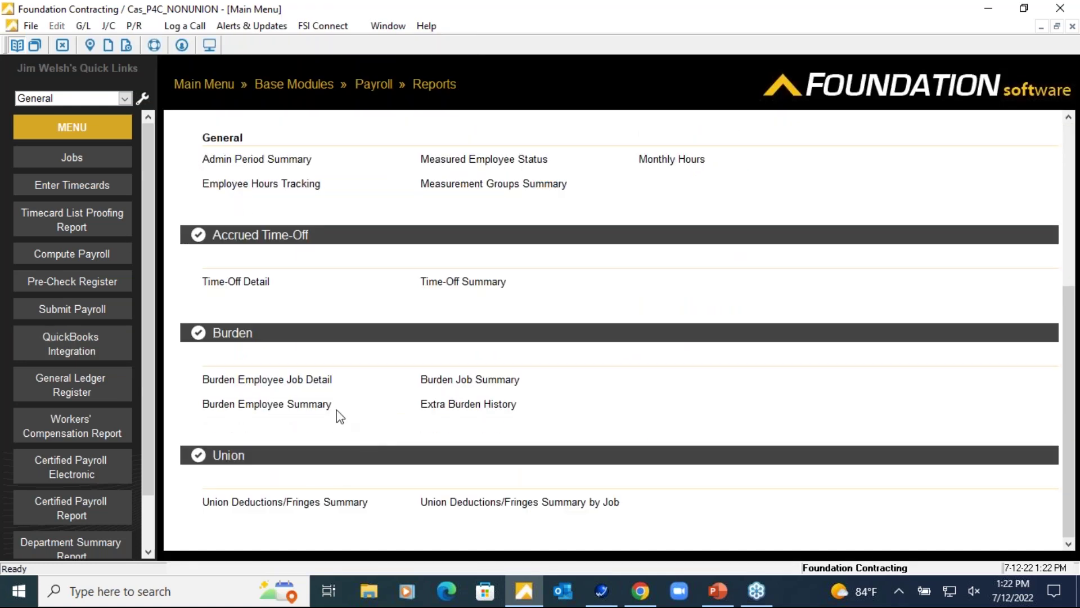
{"action": "left_click", "coordinate": [292, 501]}
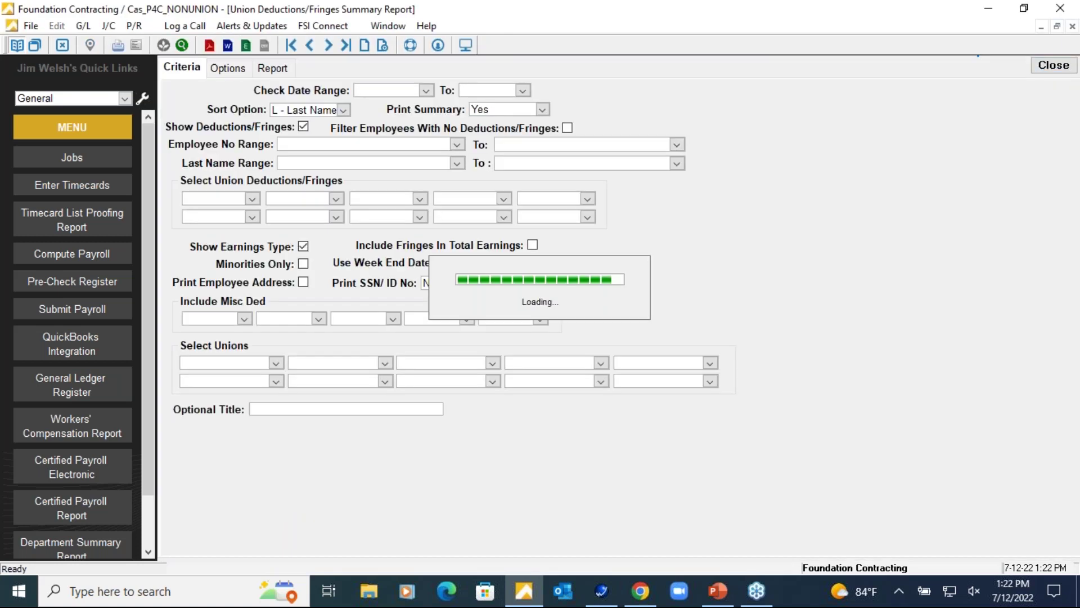
{"action": "left_click", "coordinate": [274, 69]}
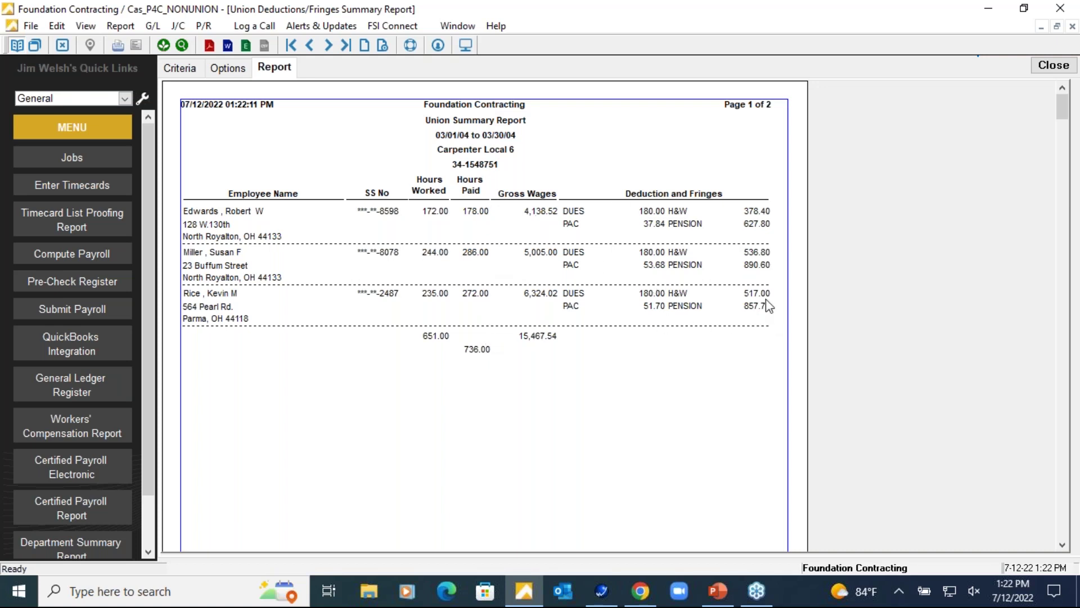
{"action": "left_click", "coordinate": [328, 45]}
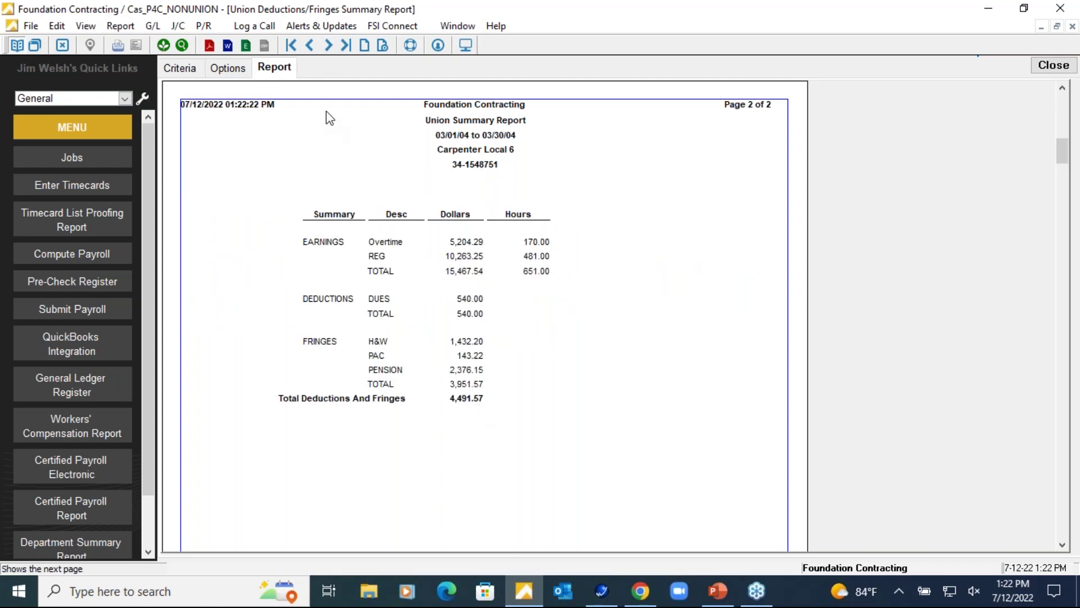
{"action": "left_click", "coordinate": [328, 45]}
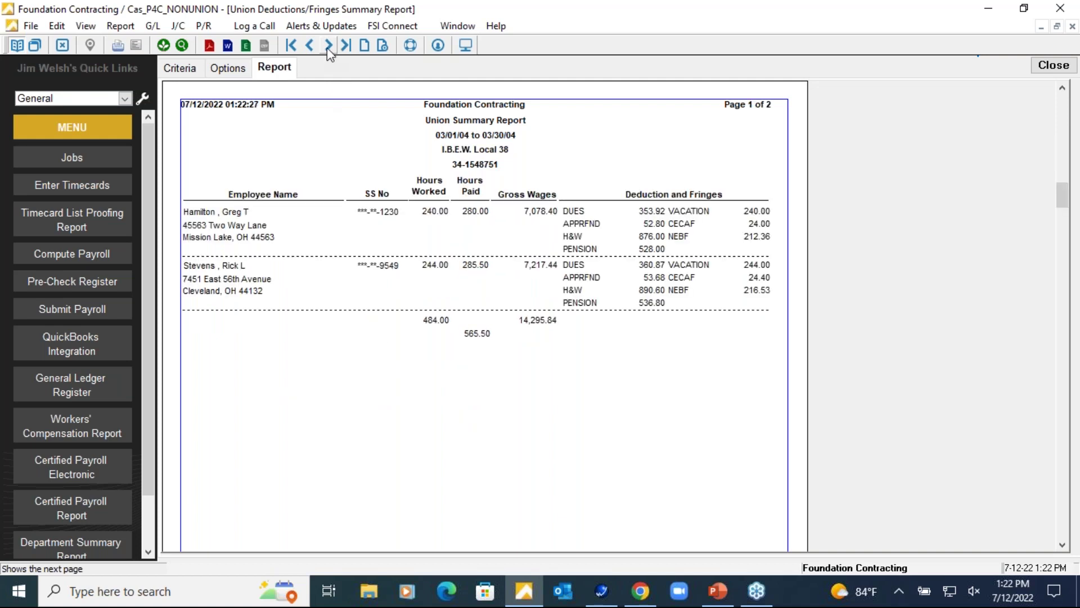
{"action": "left_click", "coordinate": [328, 45]}
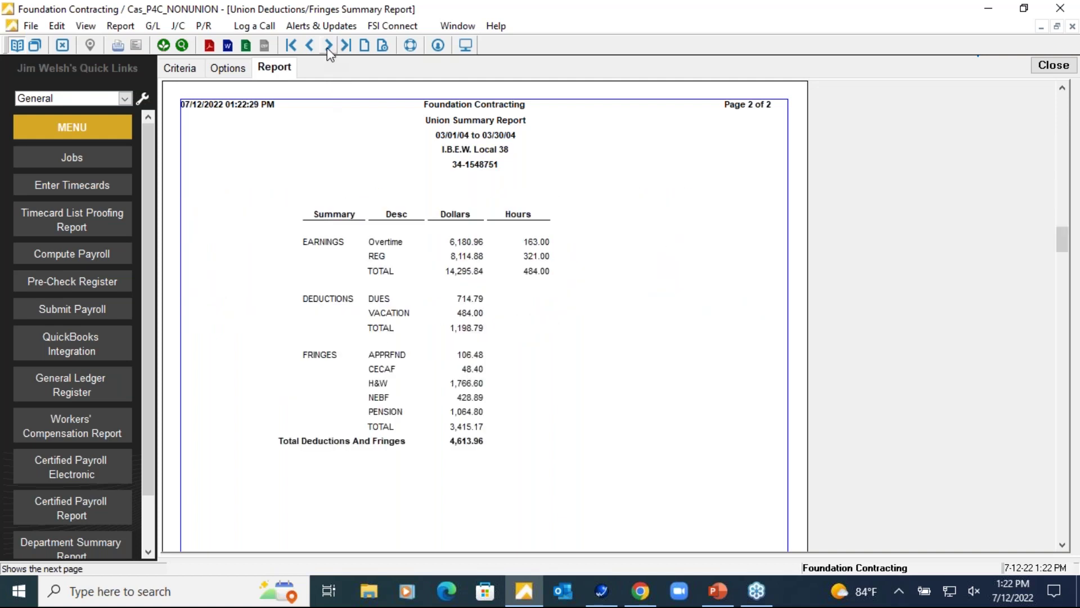
{"action": "left_click", "coordinate": [1053, 66]}
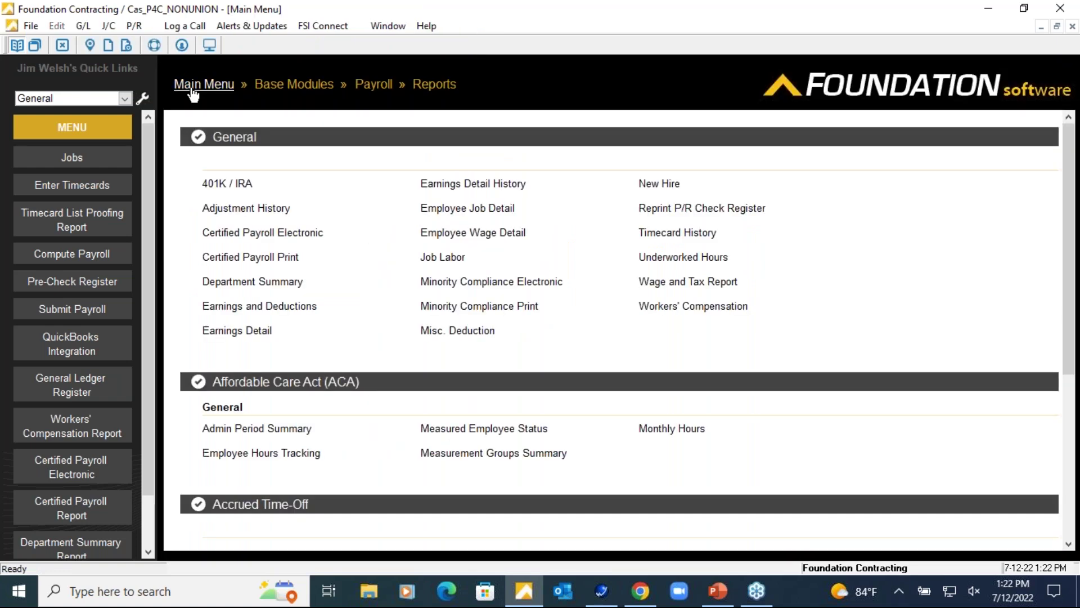
- Return to the Main Menu and switch to the PowerPoint slide show
{"action": "left_click", "coordinate": [204, 85]}
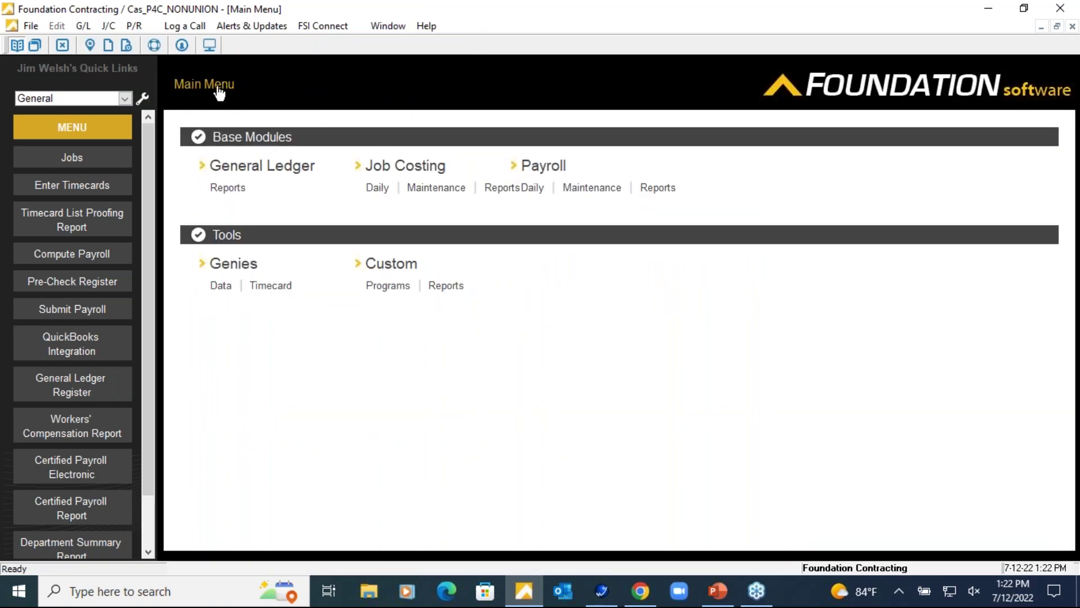
{"action": "left_click", "coordinate": [716, 588]}
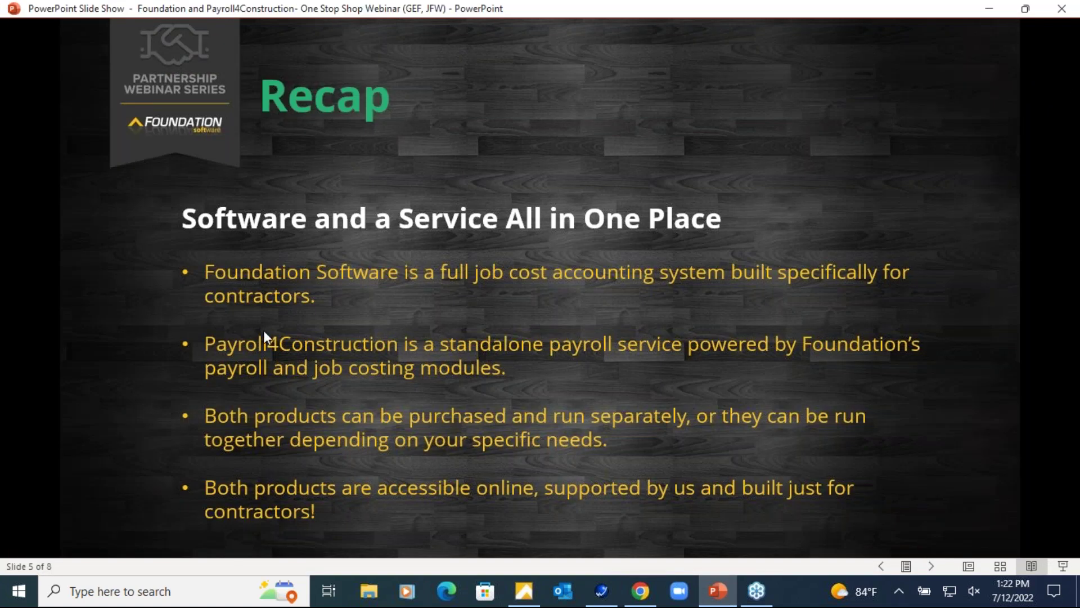